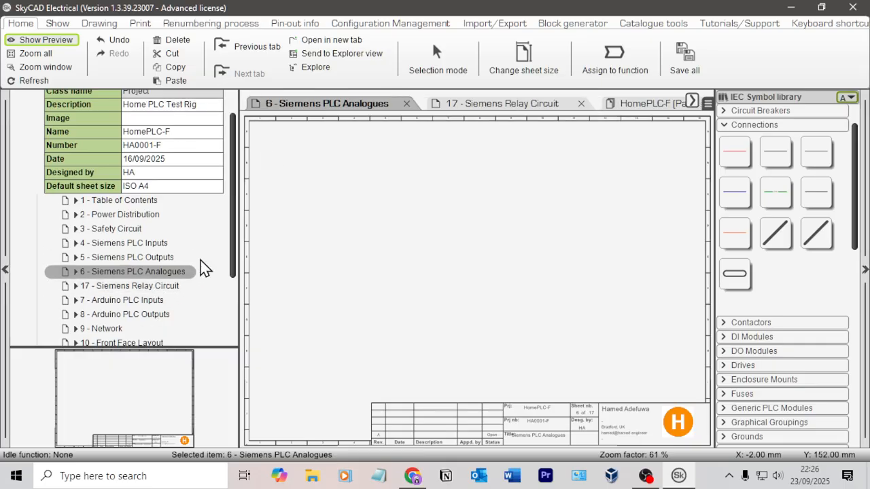
Step: List the PLCs of the HomePLC-F project and open the IO list of PLC1
left_click(157, 258)
left_click(162, 275)
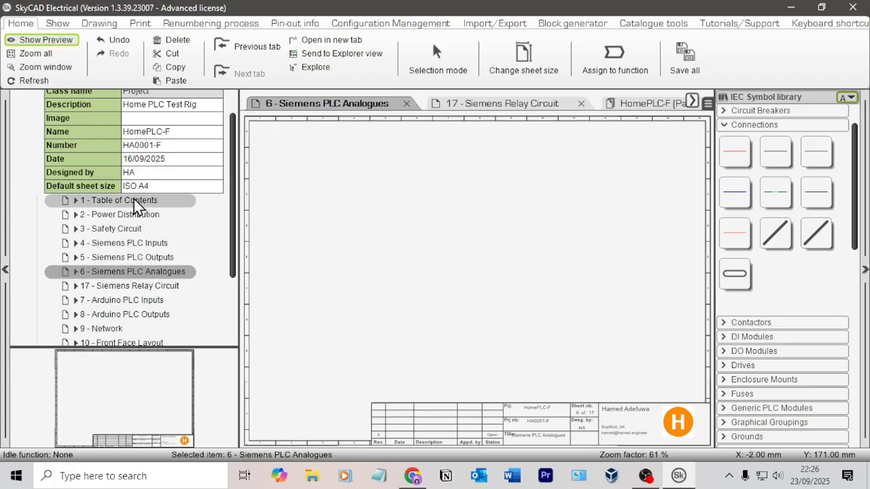
scroll(162, 182, "up", 1)
left_click(95, 110)
left_click(57, 23)
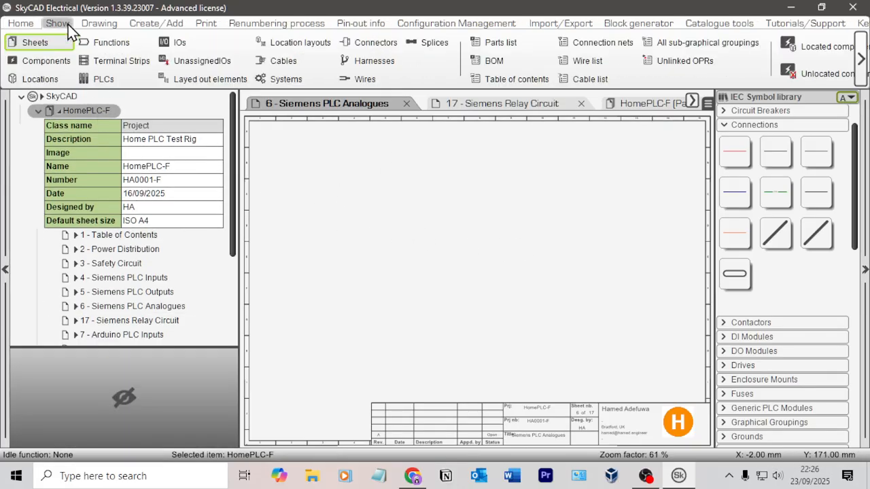
left_click(103, 80)
left_click(87, 236)
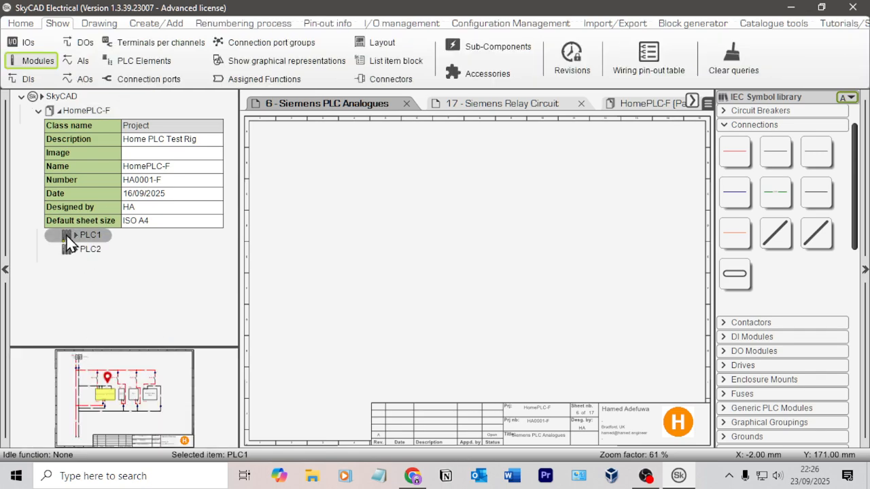
left_click(23, 46)
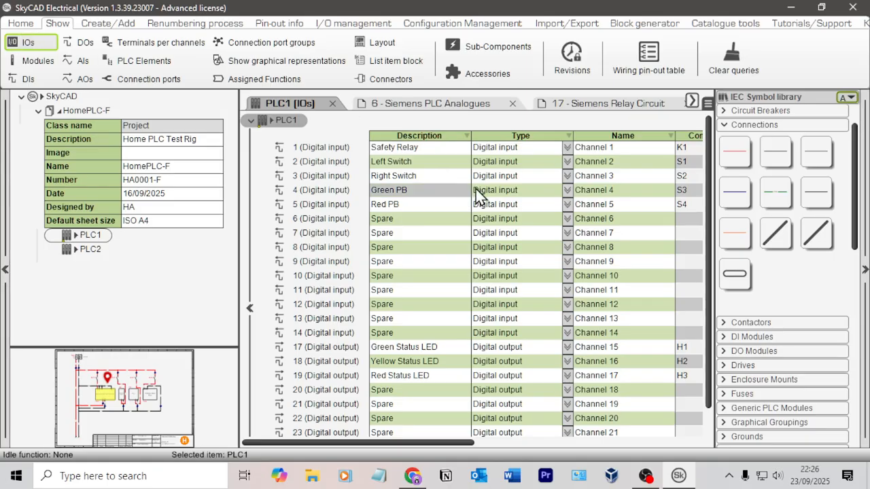
Step: Examine the channel types and descriptions in PLC1's IO list, including its first and last channels
scroll(507, 204, "down", 1)
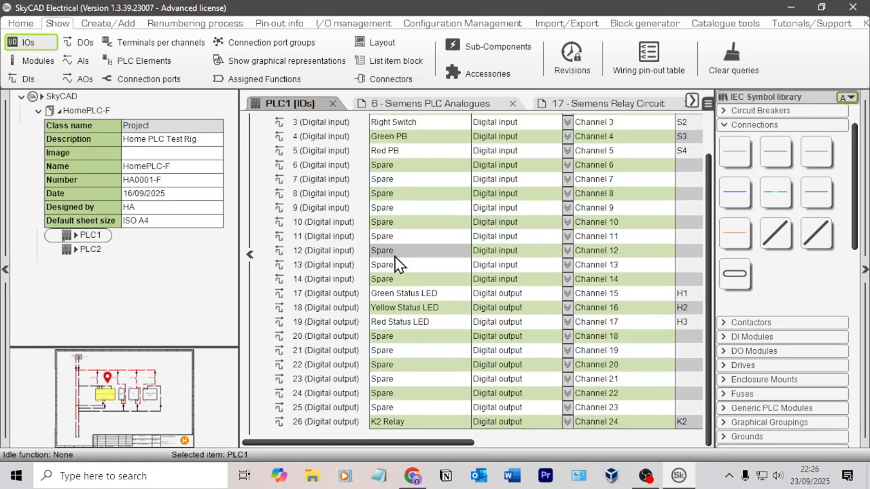
right_click(343, 392)
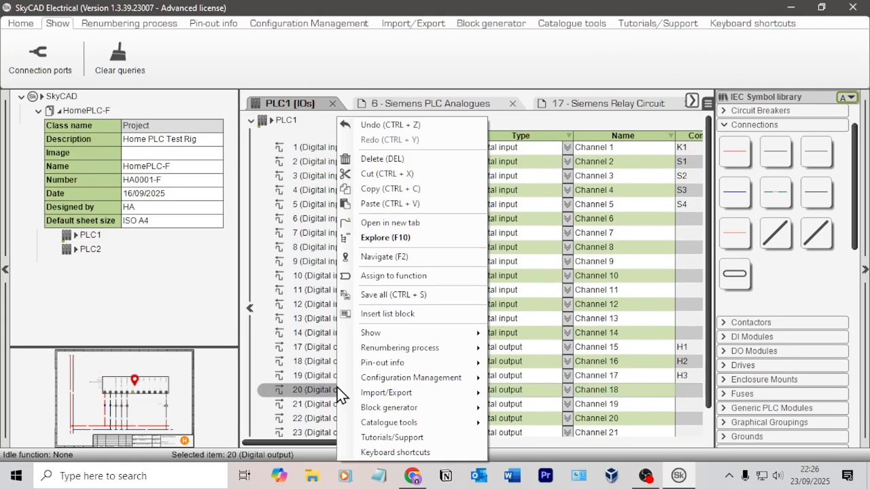
left_click(305, 299)
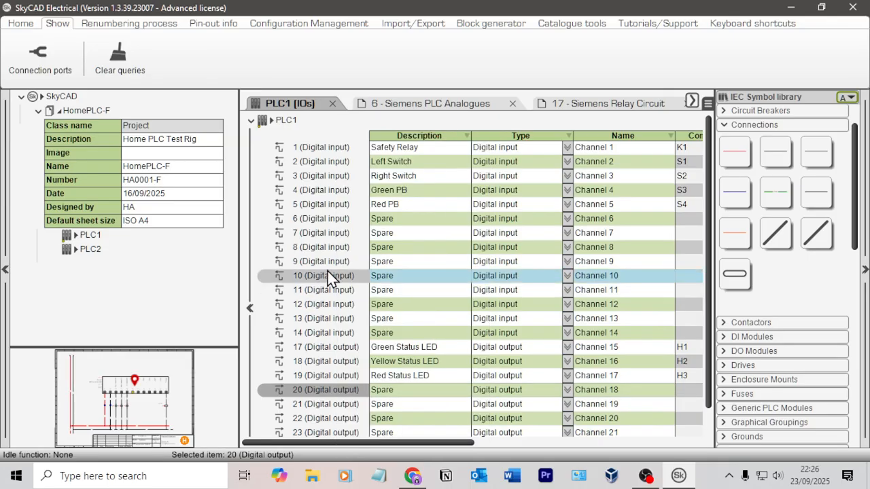
left_click(322, 148)
scroll(339, 324, "down", 2)
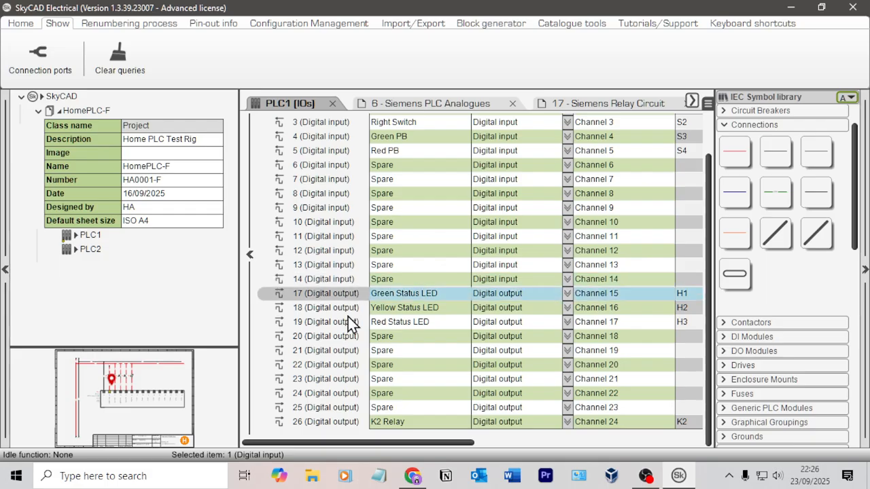
scroll(343, 401, "up", 2)
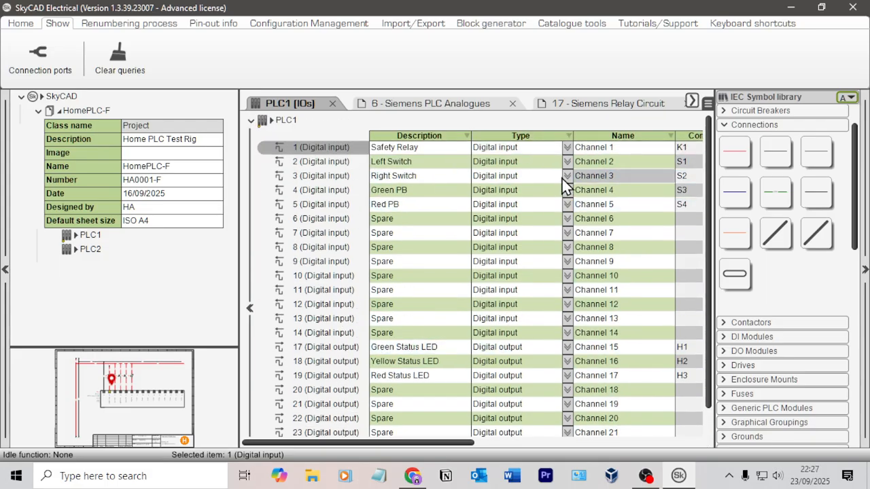
scroll(544, 204, "down", 2)
scroll(508, 401, "up", 2)
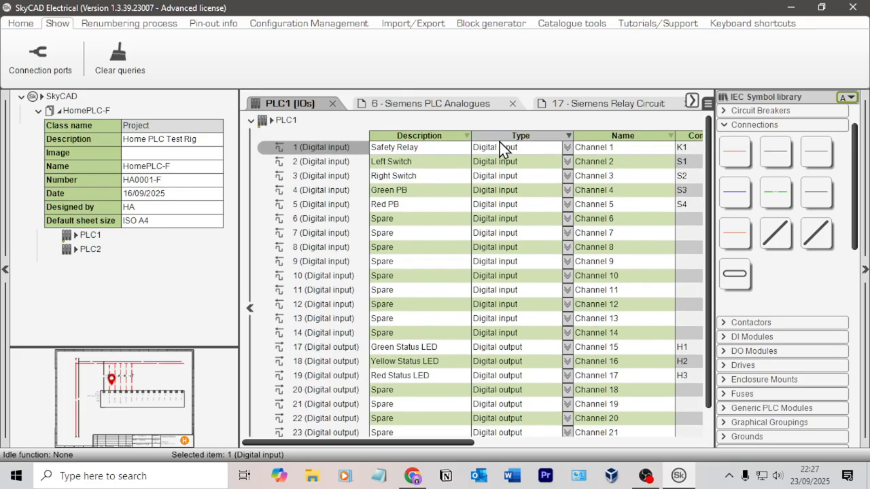
scroll(521, 367, "down", 2)
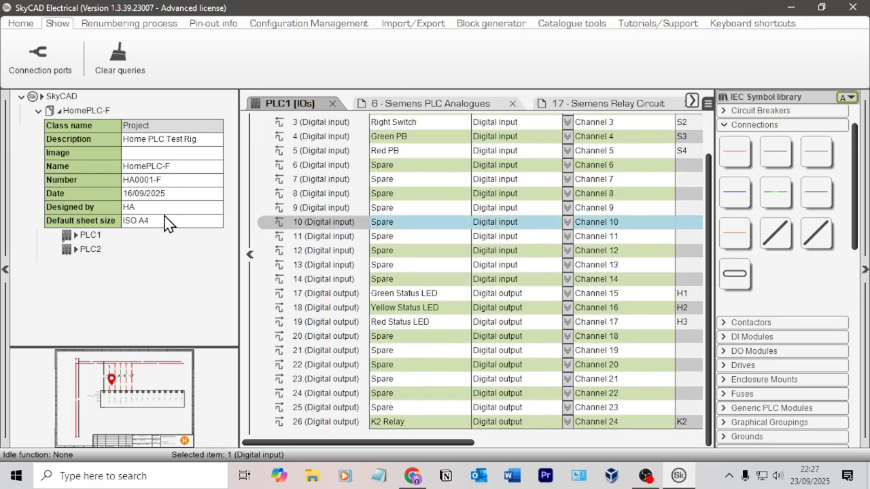
Step: Open the terminals-per-channel list of PLC1 and review its terminal labels and channel names
left_click(100, 234)
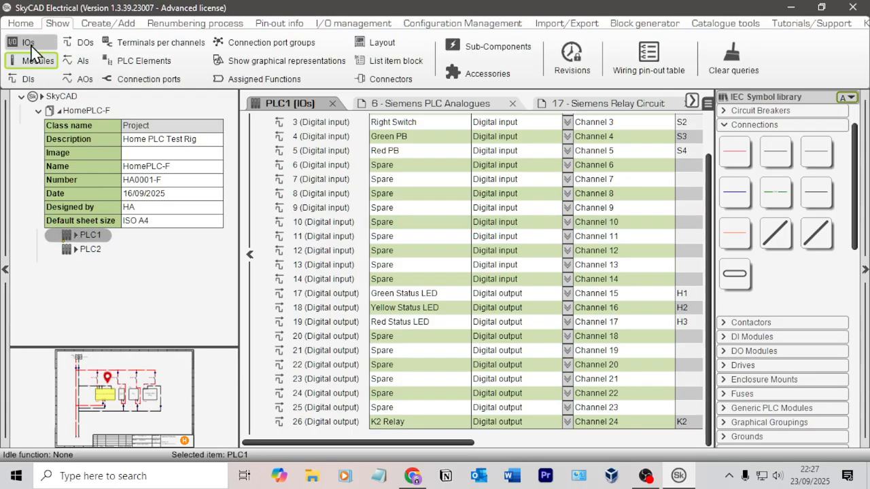
scroll(333, 144, "up", 2)
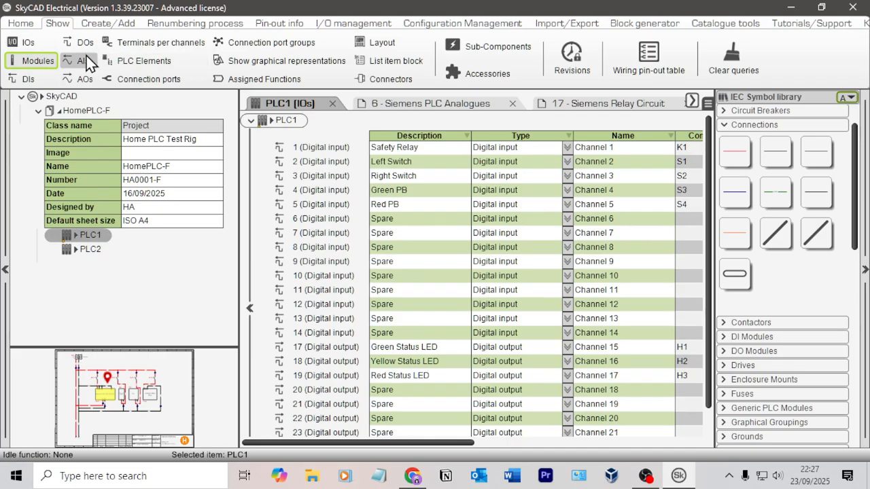
left_click(174, 49)
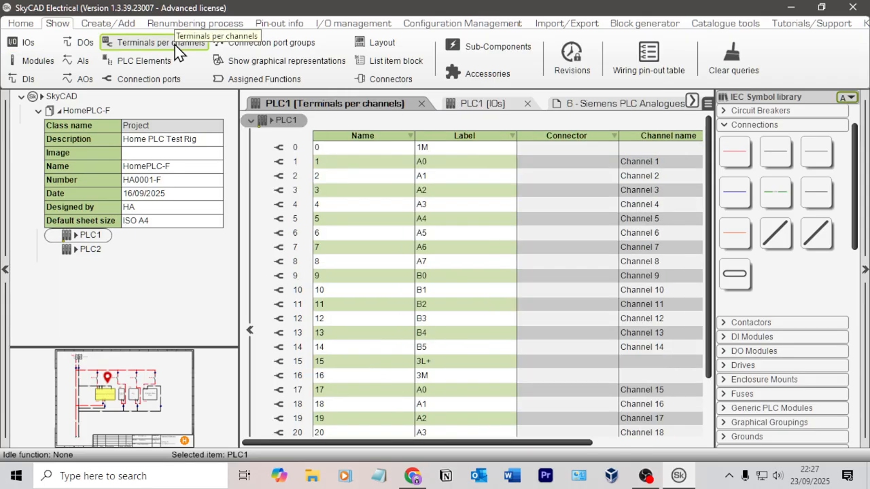
scroll(639, 221, "down", 2)
scroll(664, 284, "up", 2)
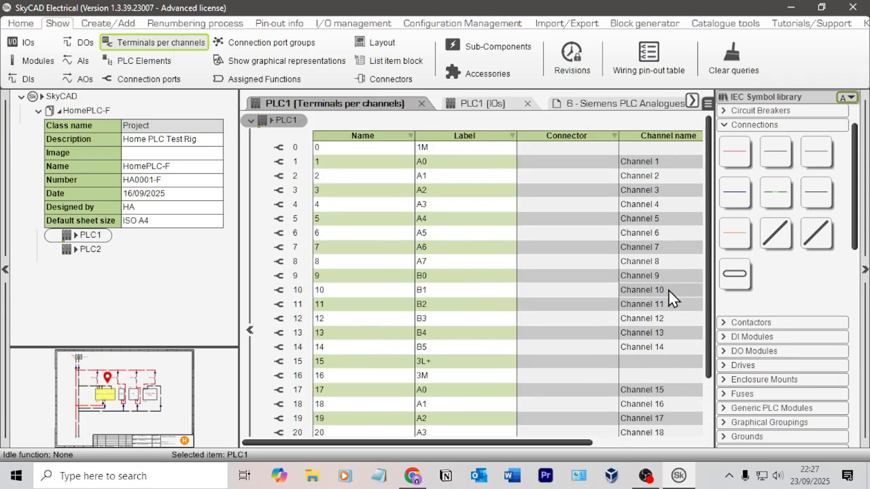
mouse_move(526, 443)
left_mouse_down()
mouse_move(572, 439)
mouse_move(513, 438)
left_mouse_up()
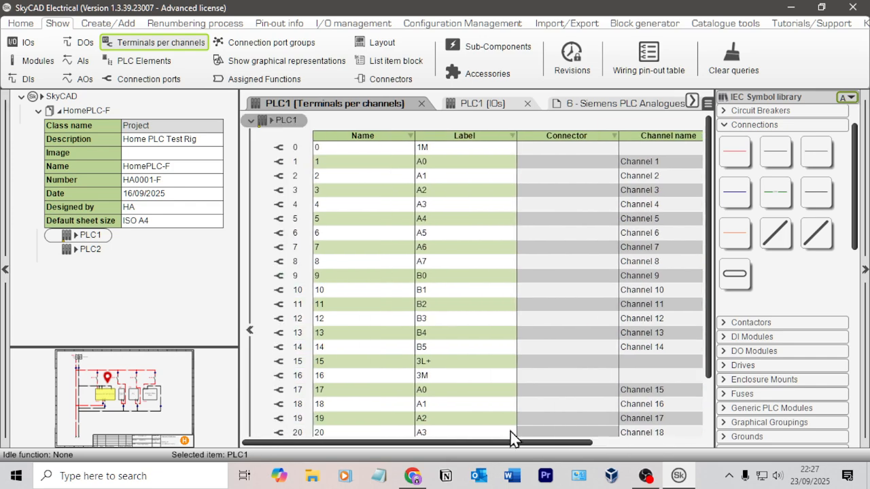
Step: Switch to Chrome and search Google for "s7-1214c wiring diagram"
left_click(412, 476)
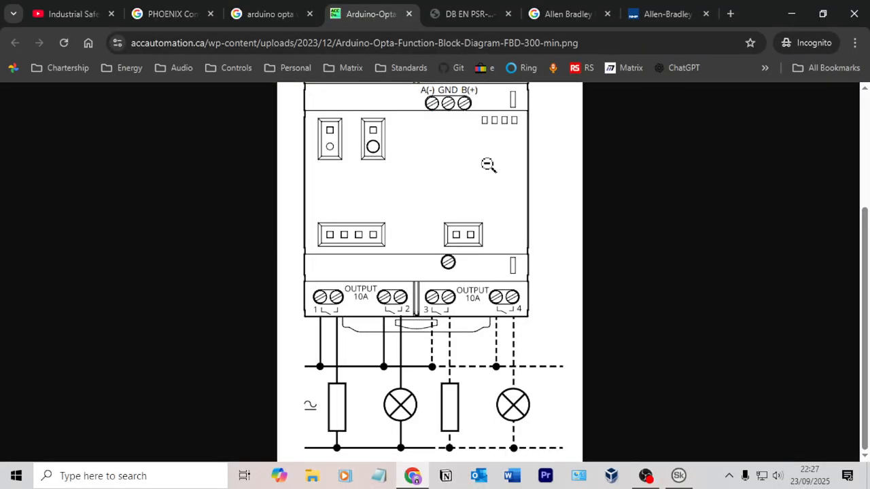
left_click(501, 18)
left_click(469, 42)
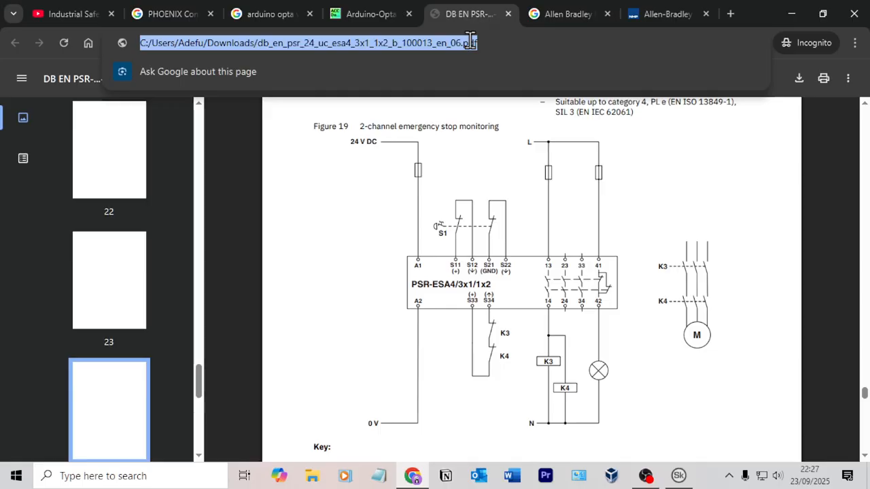
type("s7-121")
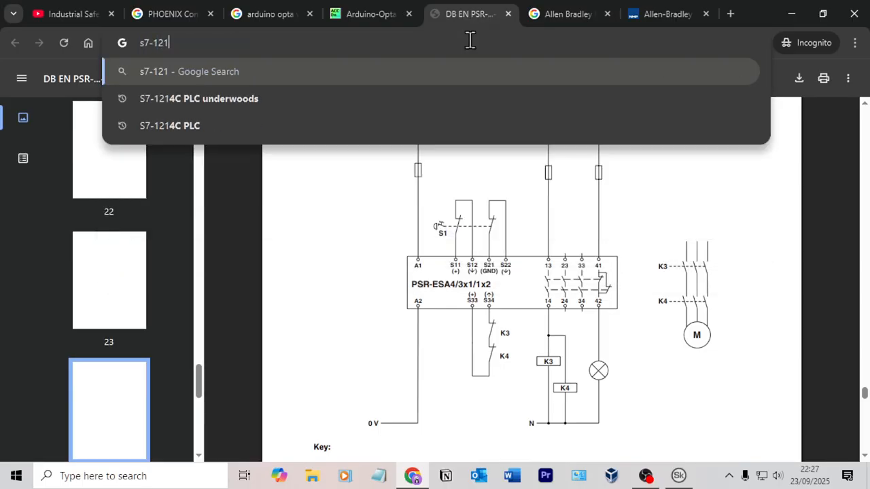
type("4C wiring")
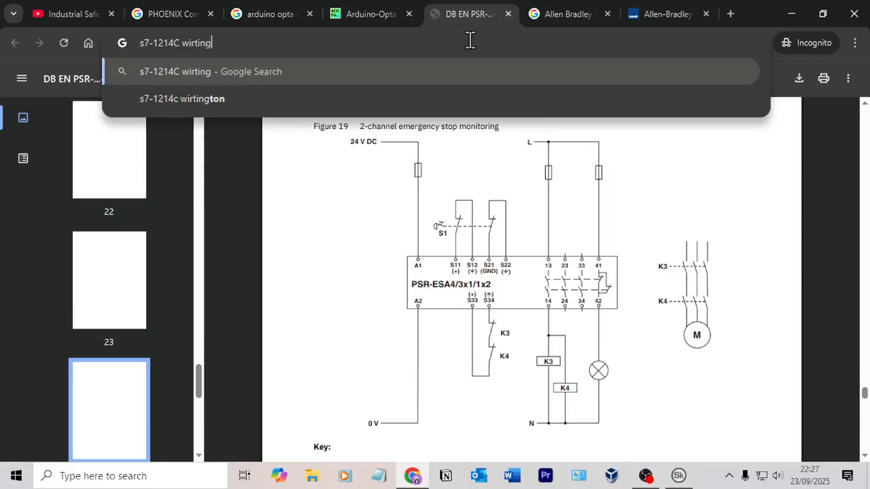
key("BackSpace")
key("BackSpace")
key("BackSpace")
type("ing")
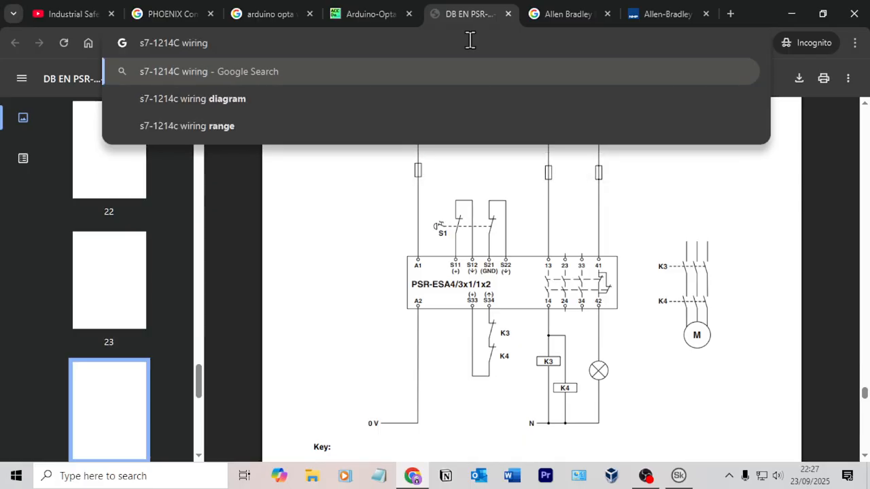
key("Down")
key("Return")
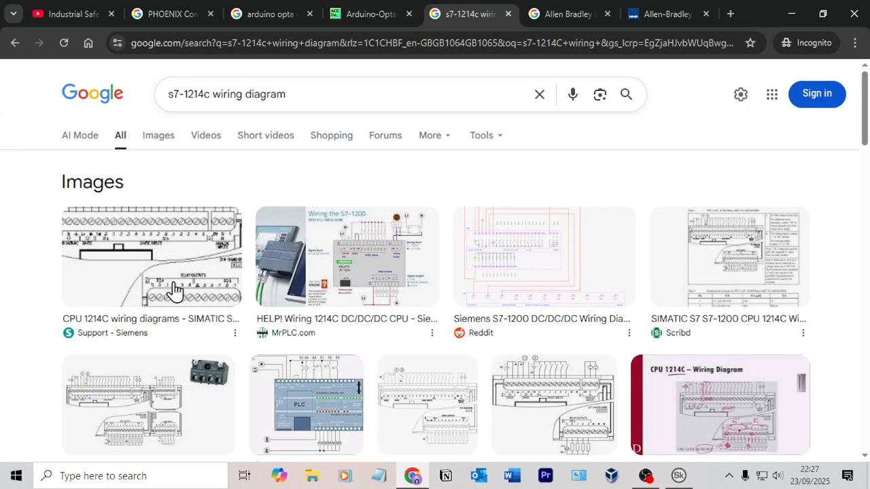
Step: Open the Siemens support page behind the CPU 1214C wiring diagrams image, keeping the search results in view
left_click(175, 290)
left_click(683, 229)
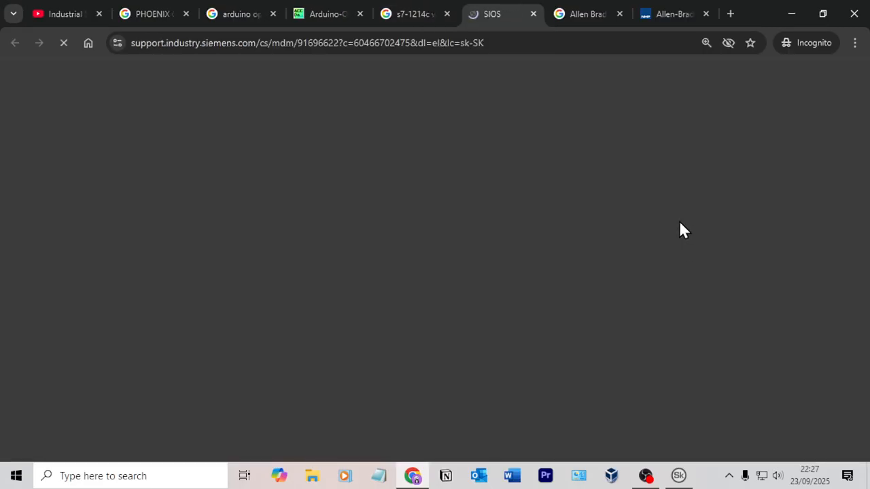
left_click(391, 15)
Step: Open the wiring diagram image from the YouTube digital input result in a new tab and examine its analog input terminals
scroll(182, 268, "down", 2)
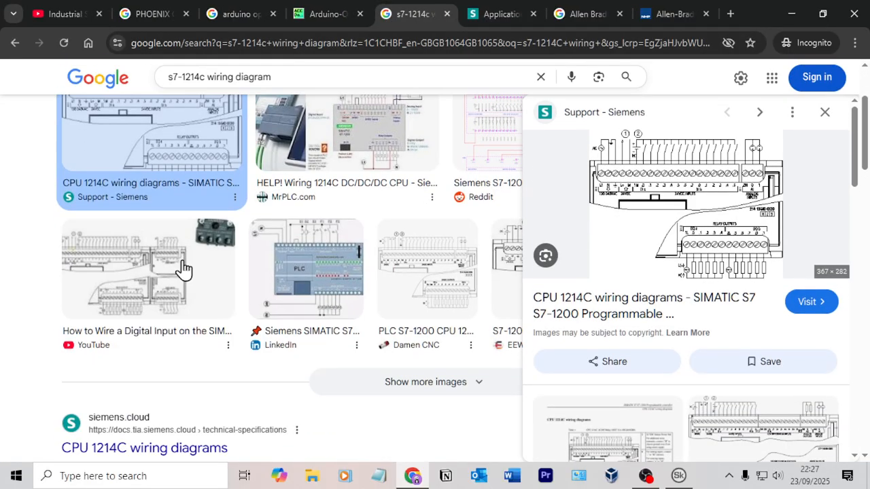
left_click(182, 268)
right_click(690, 238)
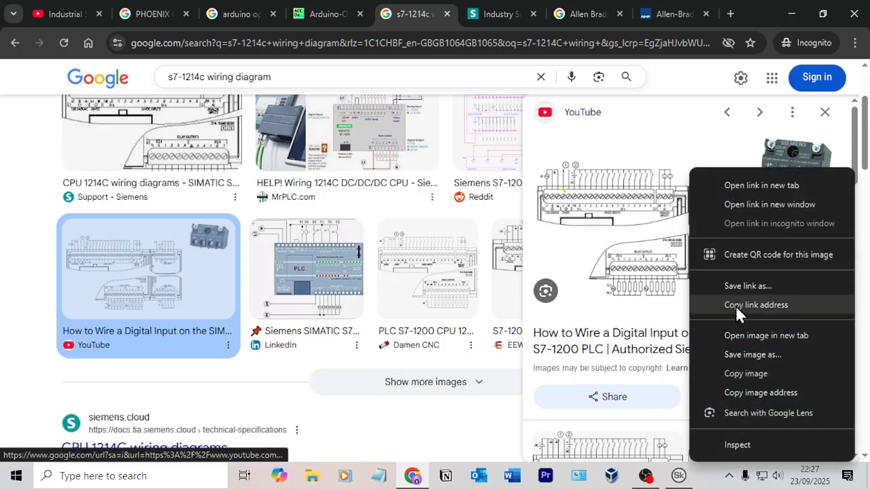
left_click(759, 336)
left_click(523, 14)
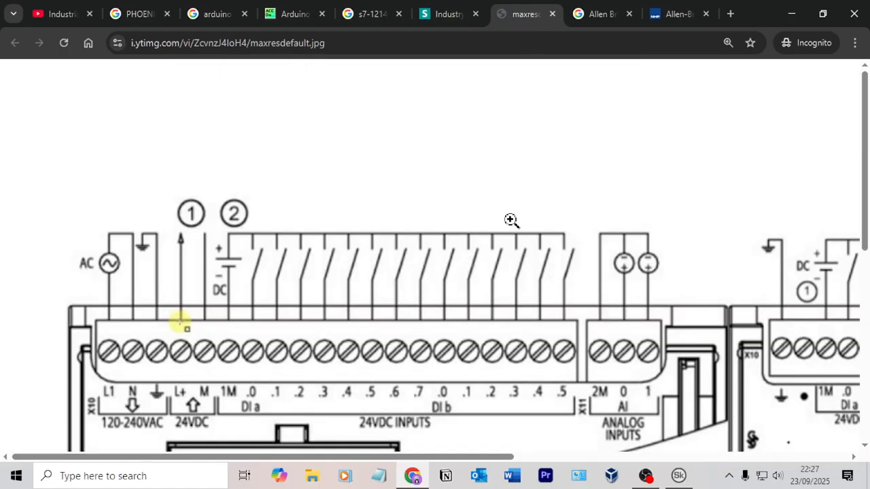
scroll(537, 223, "down", 2)
scroll(559, 243, "up", 2)
scroll(577, 272, "down", 2)
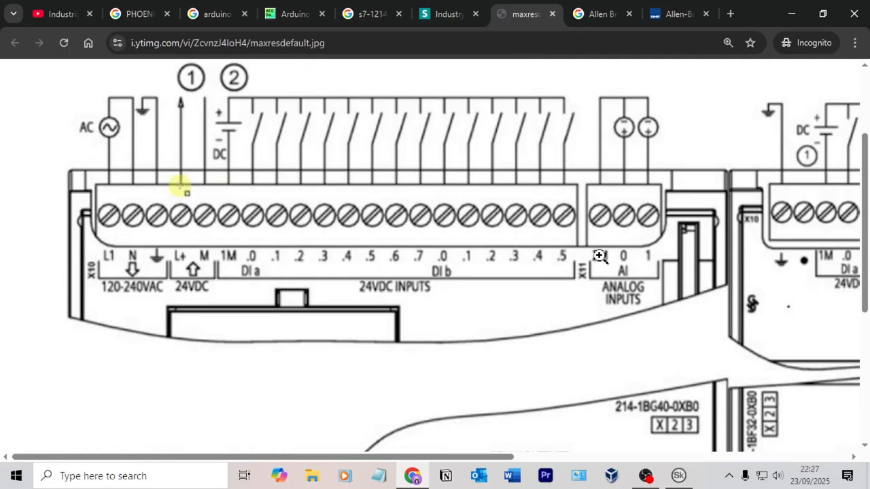
scroll(599, 256, "down", 2, "ctrl")
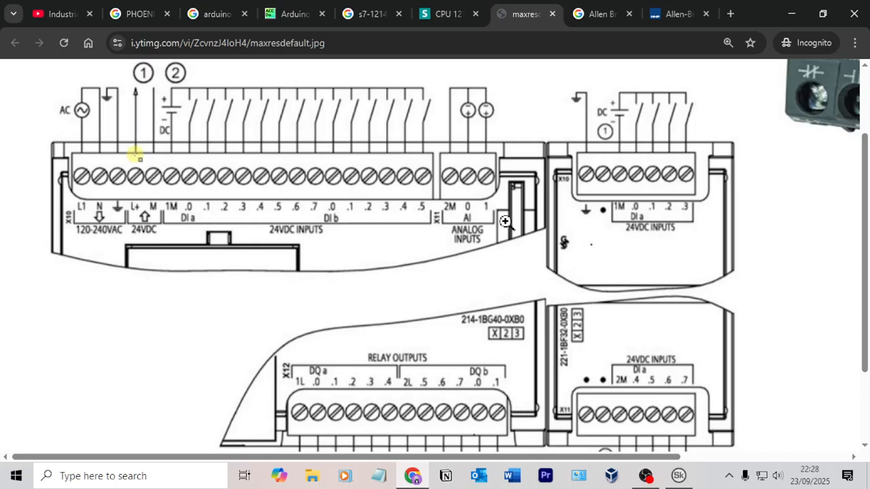
Step: Switch back to SkyCAD and select terminal 14, labelled B5, in PLC1's terminals-per-channel list
left_click(791, 14)
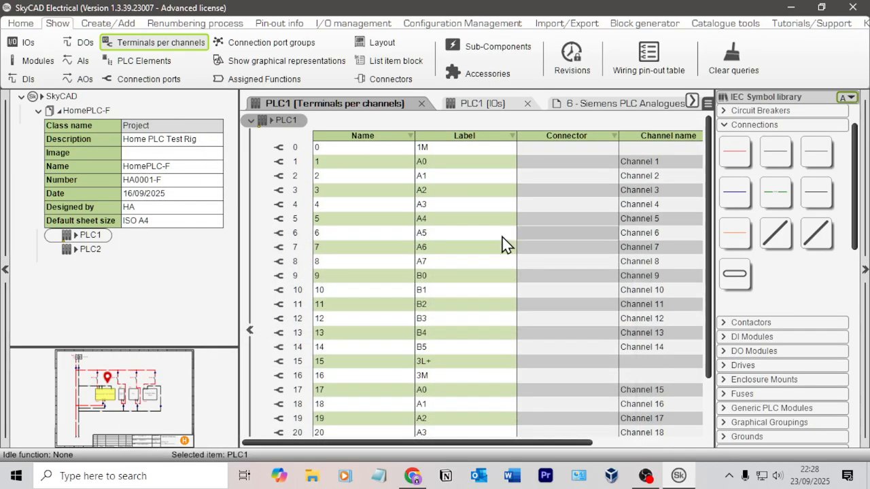
left_click(420, 362)
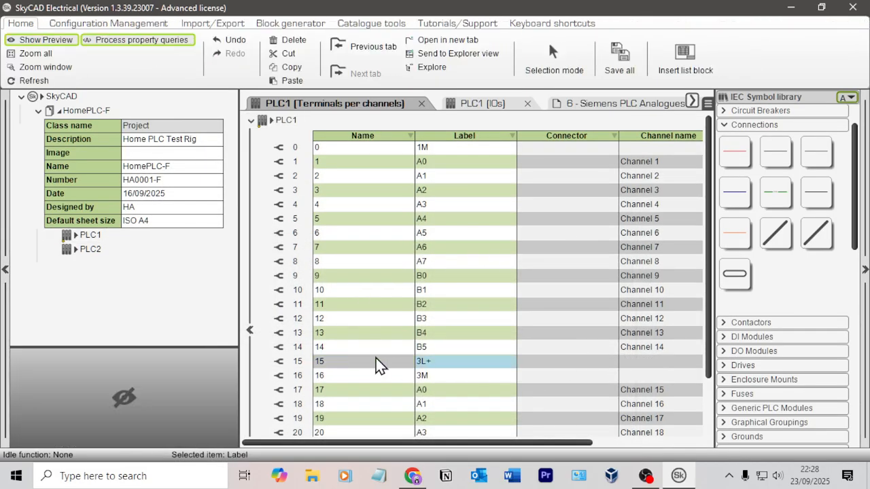
left_click(331, 362)
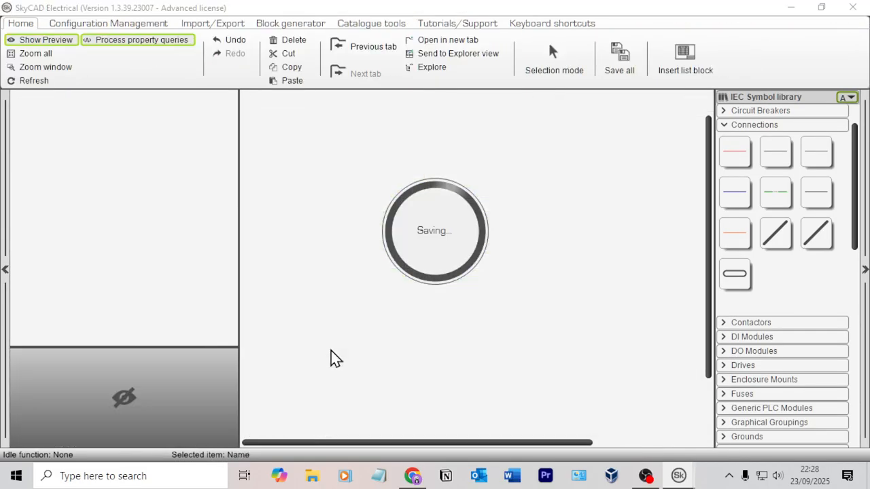
left_click(295, 348)
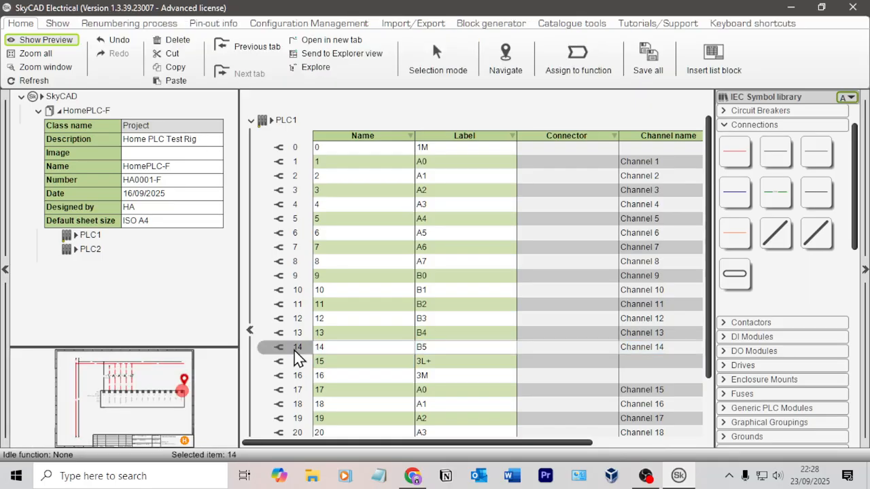
right_click(308, 350)
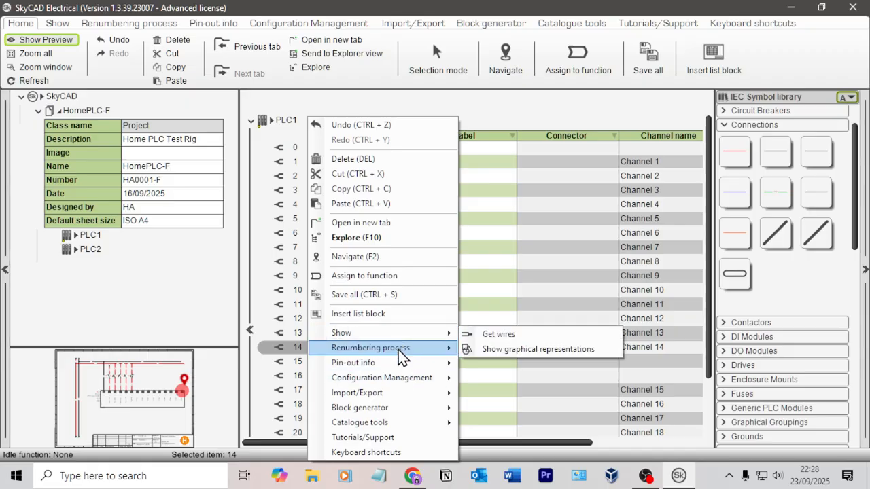
left_click(297, 350)
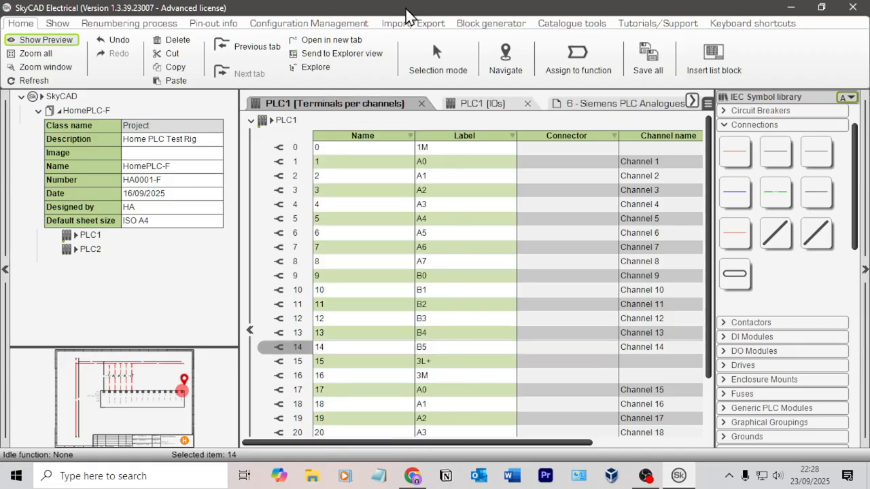
Step: Add a generic terminal to PLC1 and move it directly below terminal 14 in the list
left_click(495, 24)
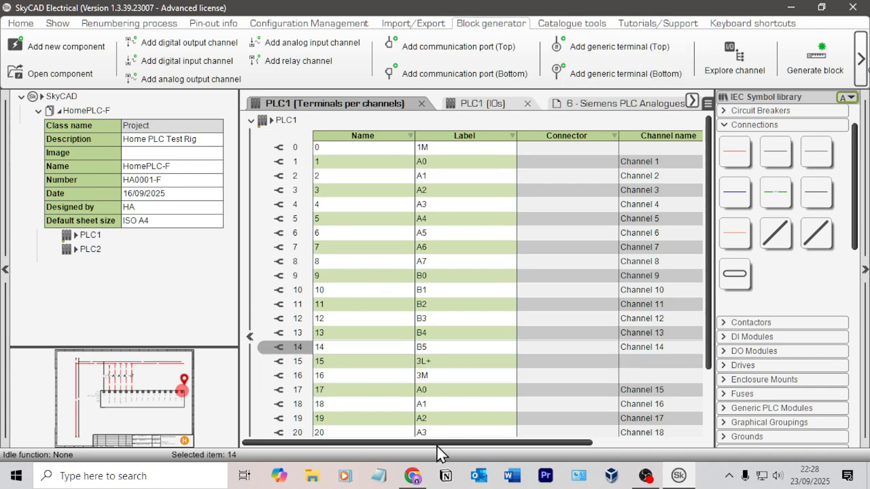
left_click_drag(441, 444, 462, 378)
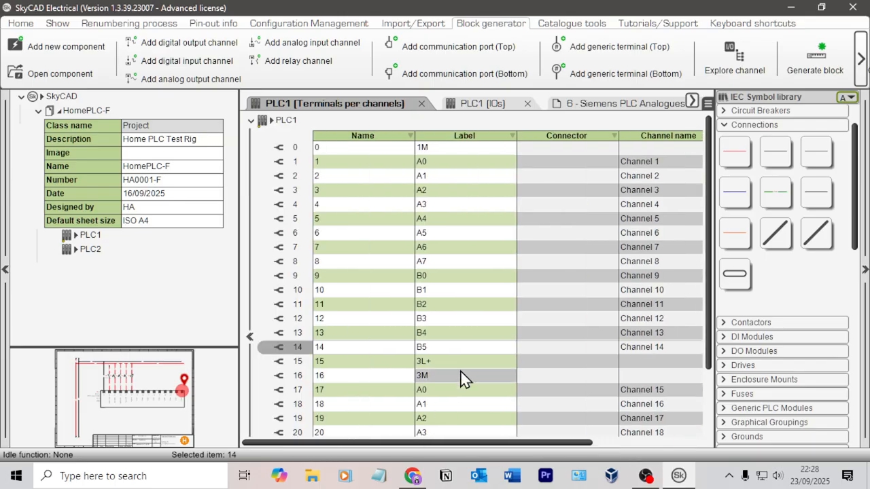
scroll(463, 374, "down", 2)
left_click(307, 423)
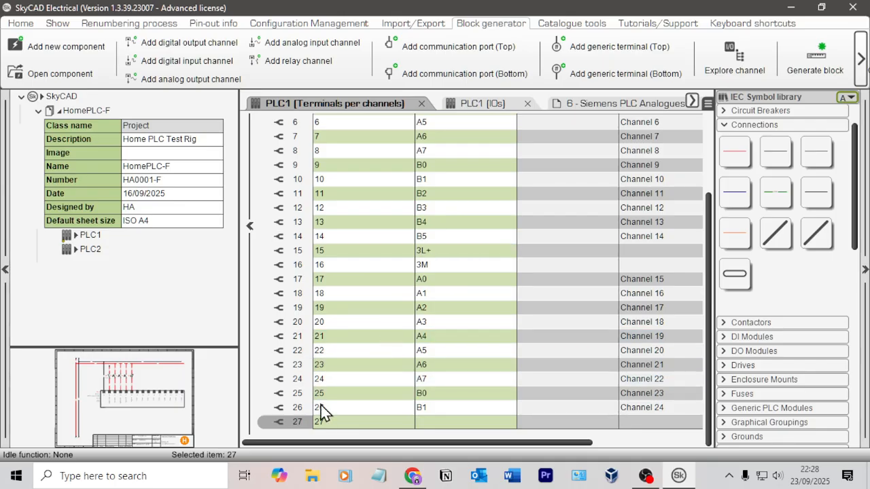
left_click_drag(296, 426, 302, 254)
Step: Check the analog input common in the wiring diagram in Chrome and label the new terminal 27 as 2M in SkyCAD
left_click(438, 253)
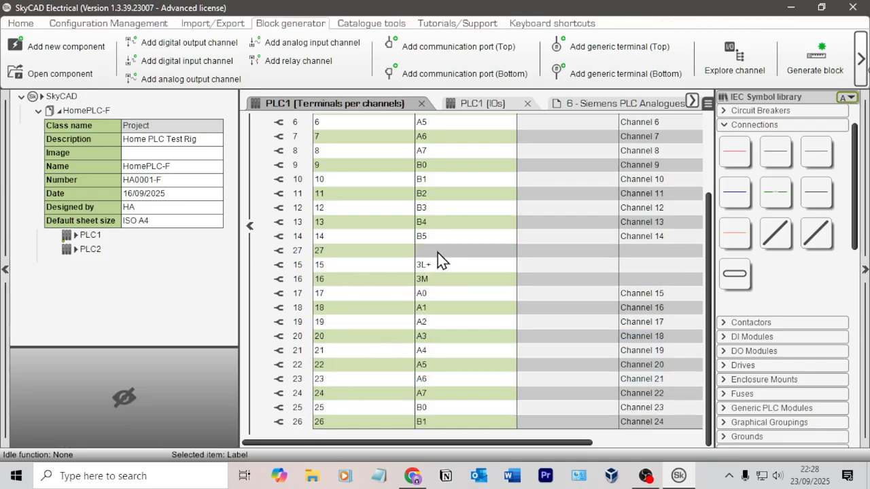
key("alt+Tab")
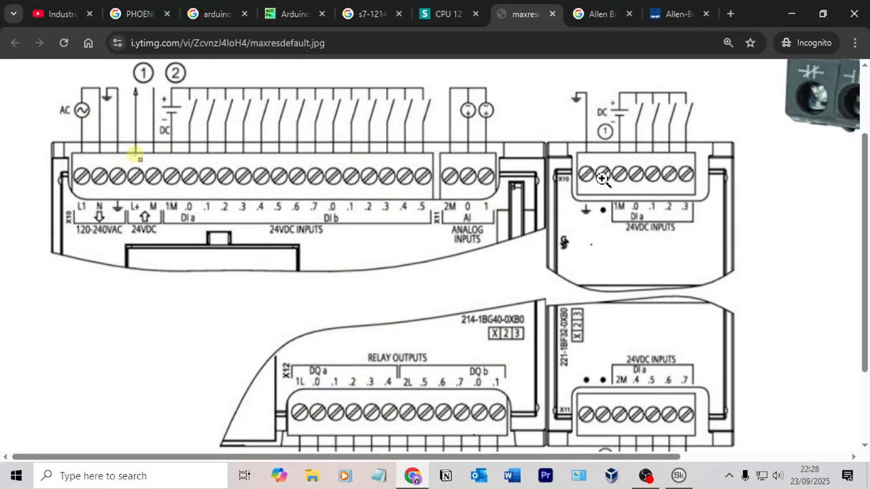
key("alt+Tab")
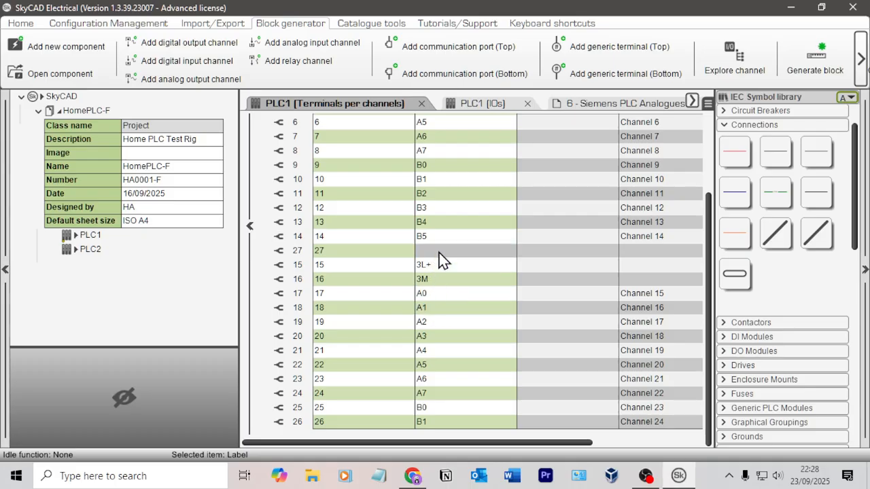
left_click(438, 251)
key("Return")
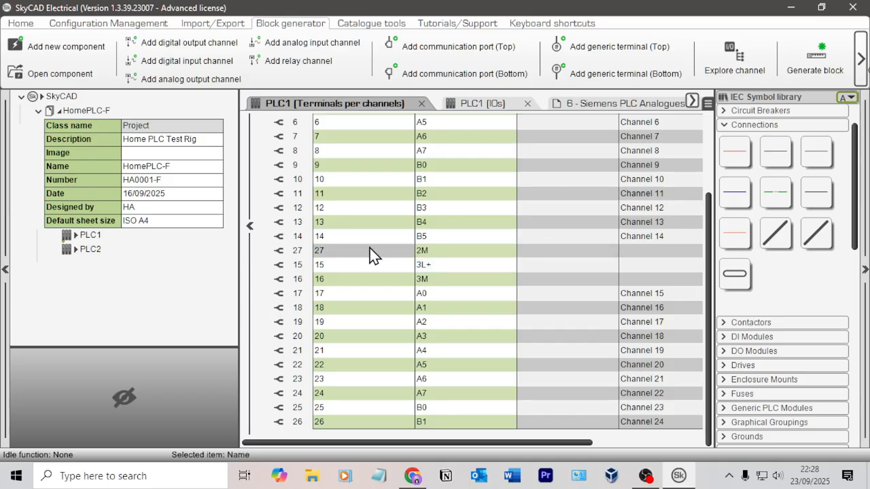
Step: Rename the 2M terminal as 15 and the 3L+ terminal as 16
left_click(286, 256)
left_click(297, 256)
double_click(356, 249)
type("15")
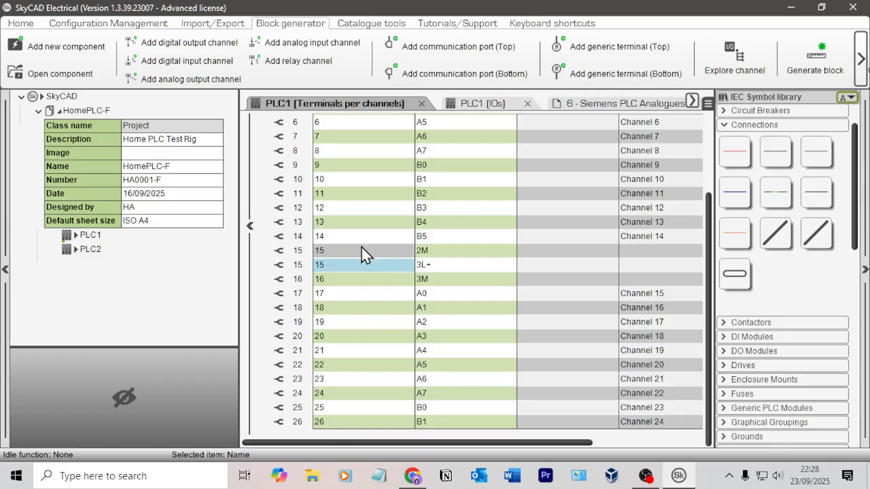
key("Return")
type("16")
key("Return")
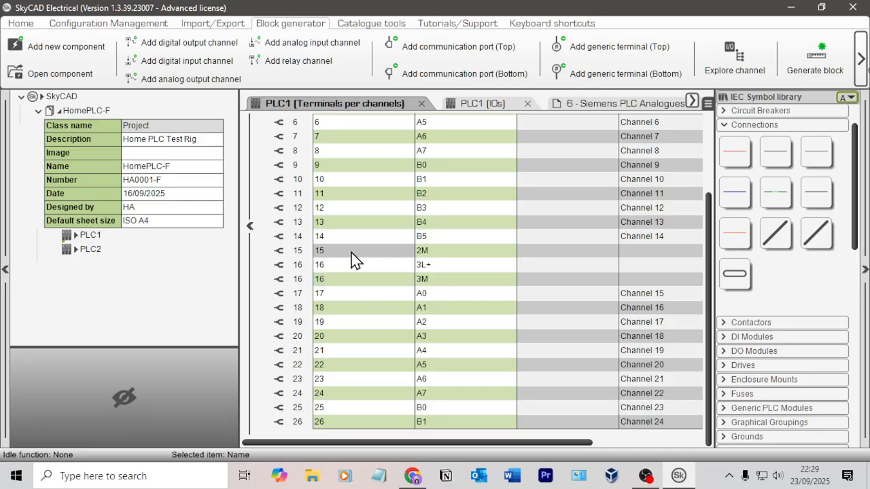
Step: Check the analog inputs in the Chrome wiring diagram and add two analog input channels to PLC1 in SkyCAD
left_click(293, 252)
right_click(297, 251)
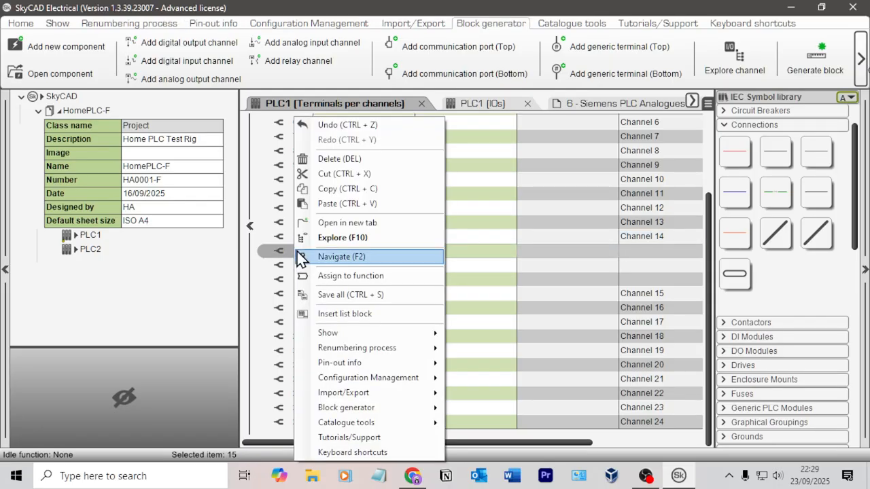
left_click(487, 260)
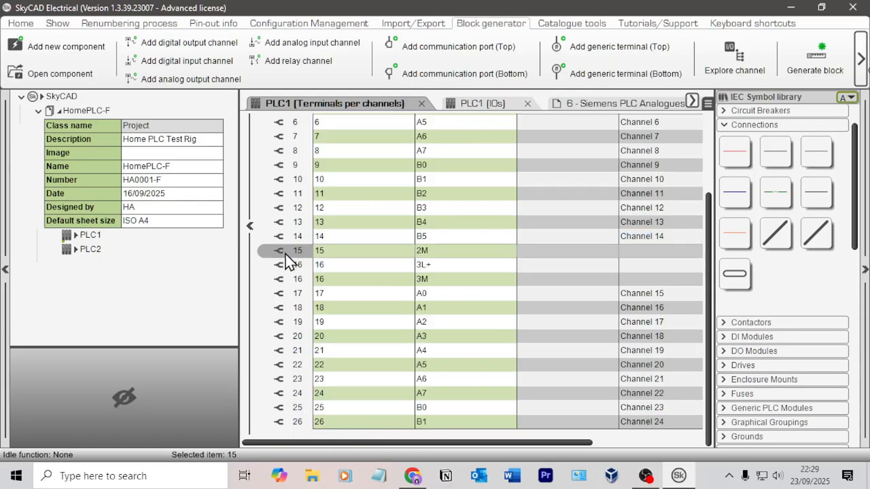
key("alt+Tab")
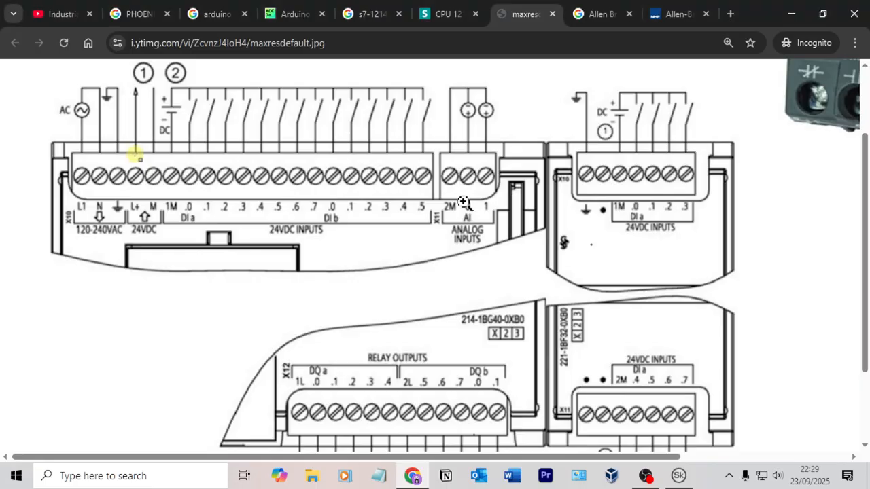
key("alt+Tab")
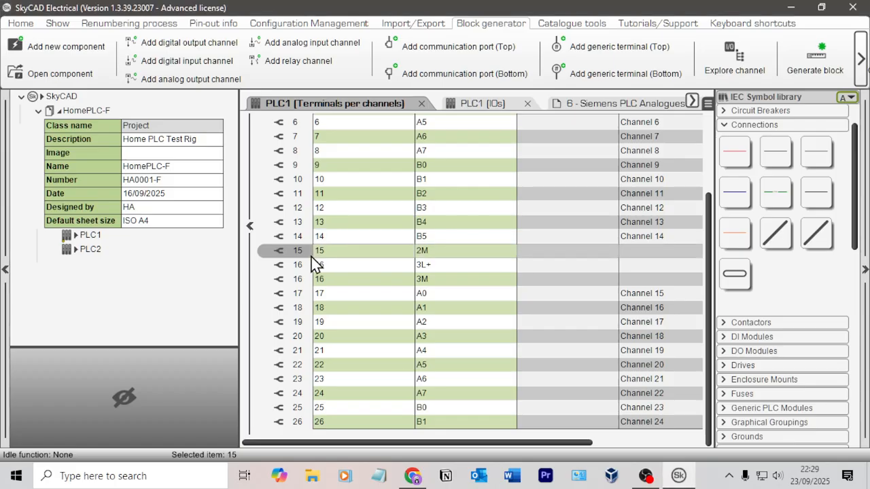
left_click(329, 54)
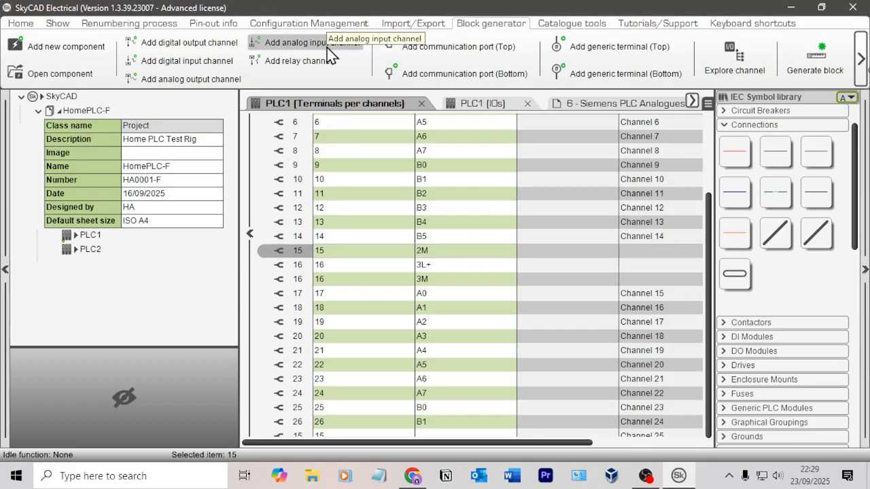
Step: Move the terminals of Channel 25 and Channel 26 directly below the 2M terminal
scroll(340, 306, "down", 1)
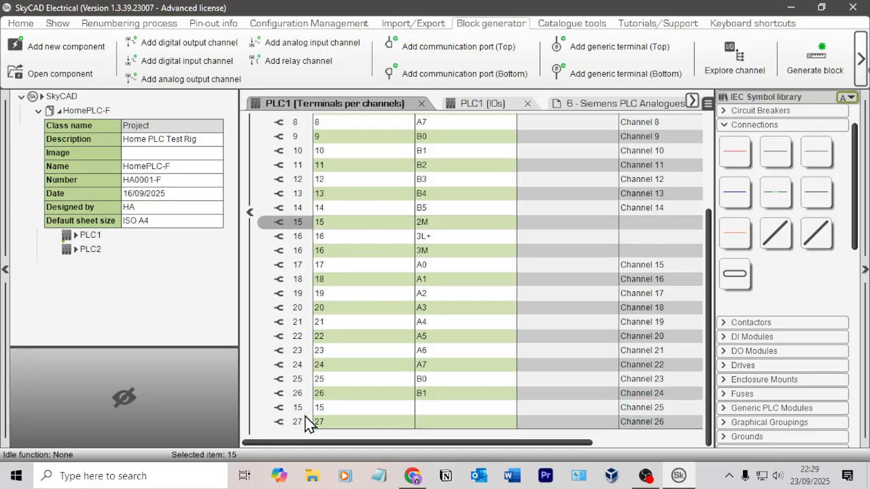
left_click(303, 411)
left_click(301, 420, "shift")
left_click_drag(297, 405, 365, 232)
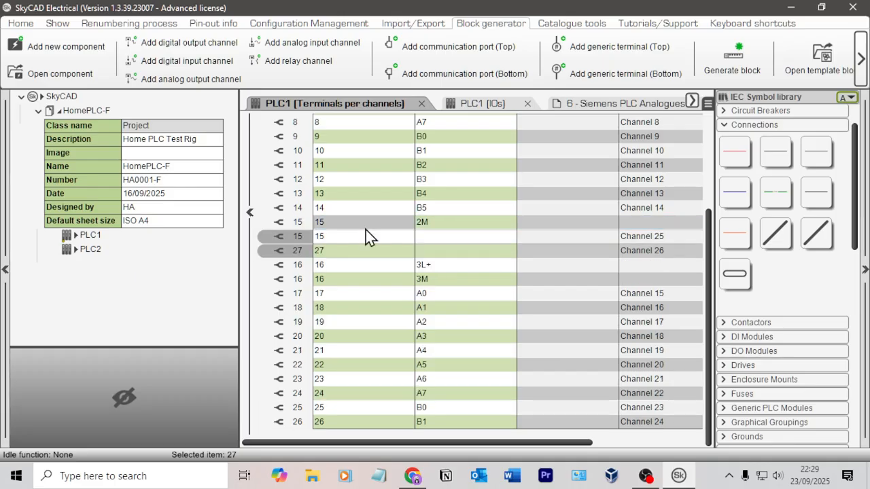
Step: Label the Channel 25 terminal as 0 and the Channel 26 terminal as 1
left_click(455, 237)
type("0")
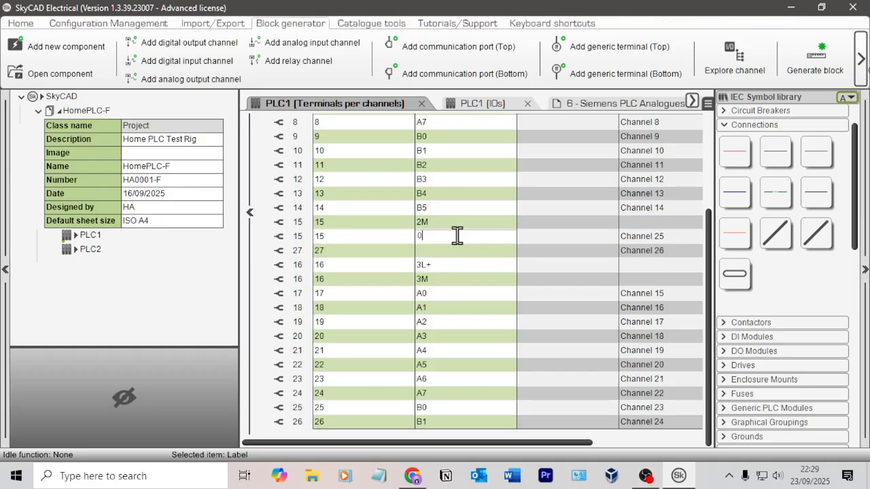
key("Return")
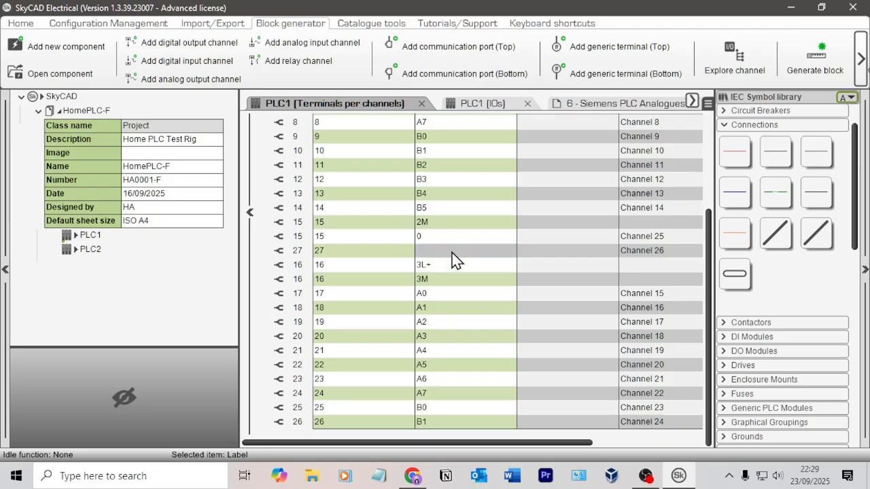
type("1")
key("Return")
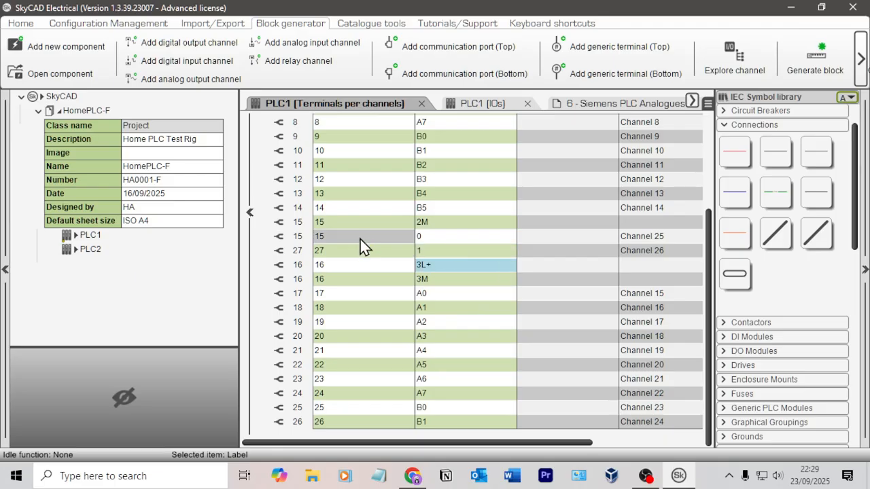
Step: Rename the three analog input terminals as 2M, 0 and 1 to match their labels
double_click(343, 222)
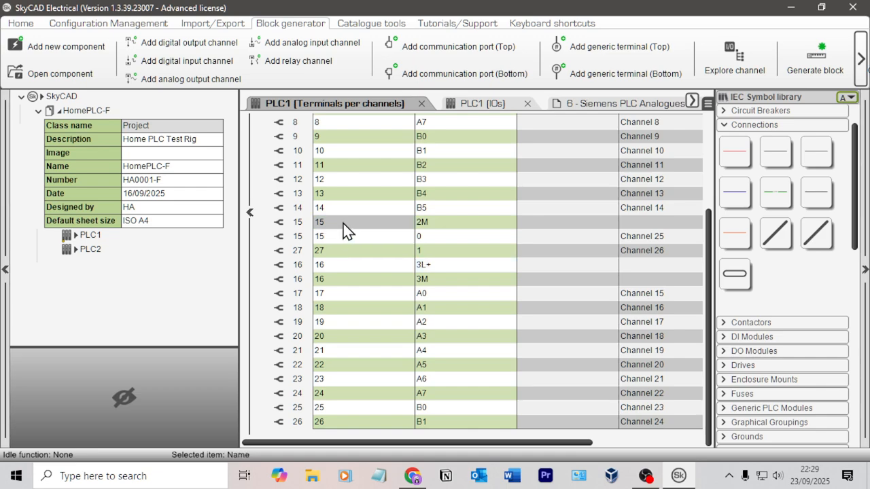
type("2")
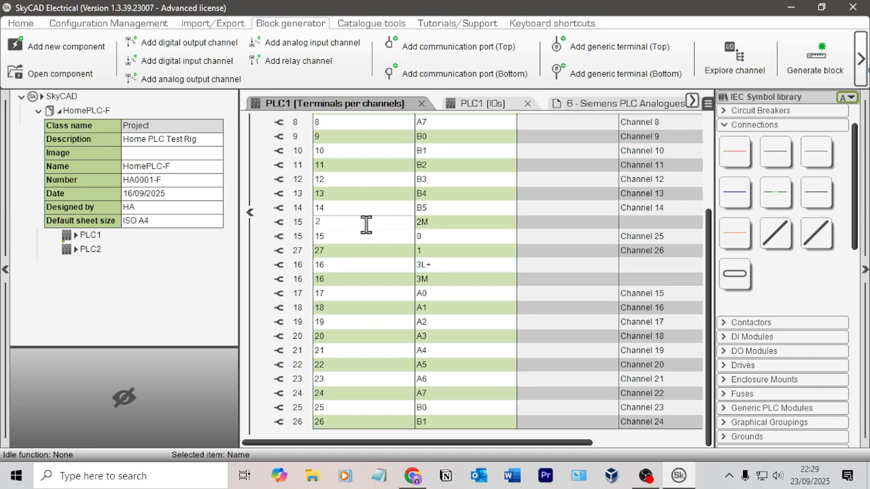
type("M")
key("Return")
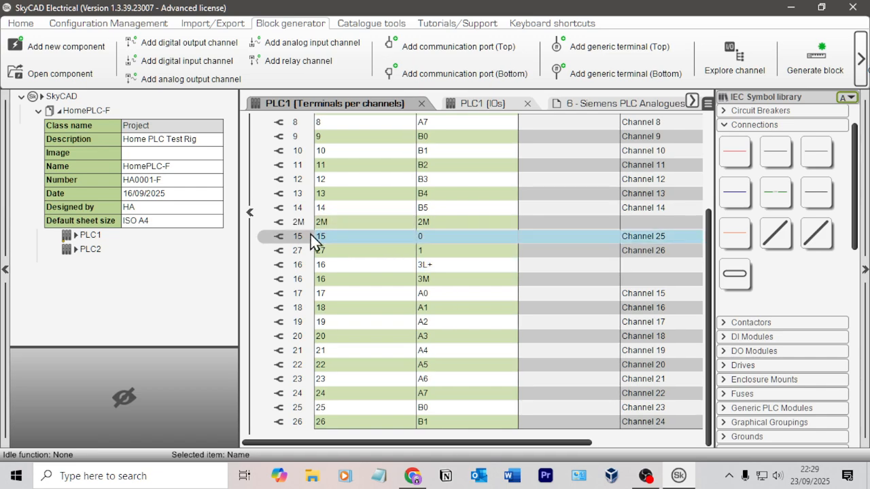
double_click(358, 237)
type("0")
key("Return")
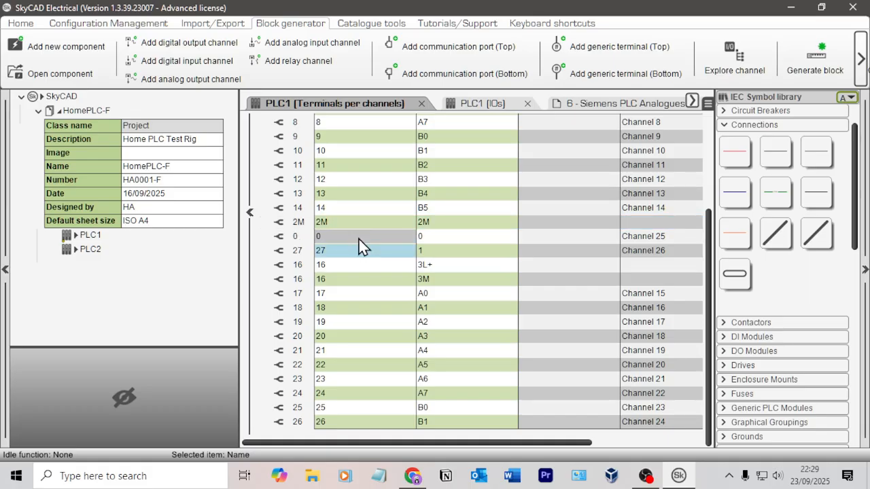
double_click(333, 250)
type("1")
key("Return")
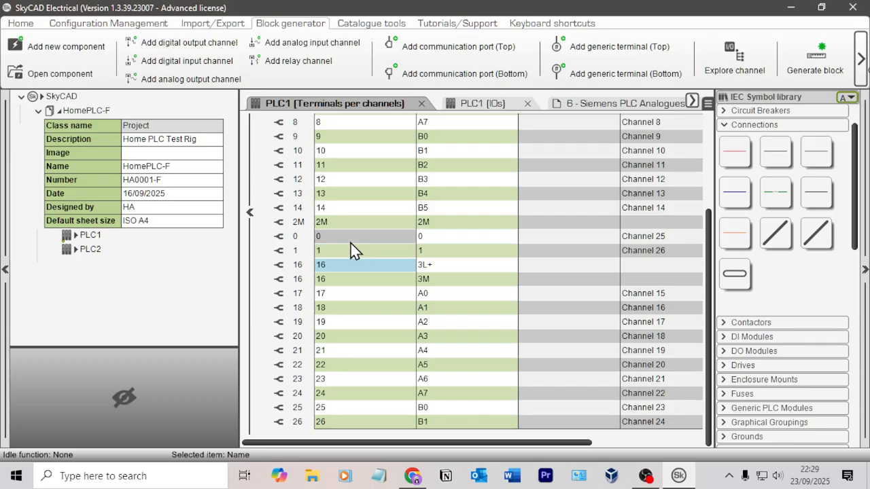
Step: Rename the analog input terminals labelled 2M, 0 and 1 as 15, 16 and 17
scroll(380, 149, "down", 3)
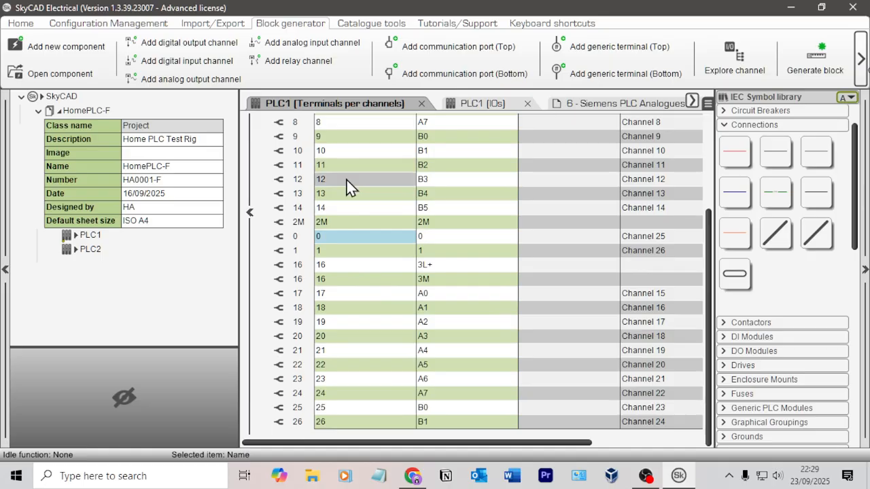
left_click(358, 226)
double_click(355, 222)
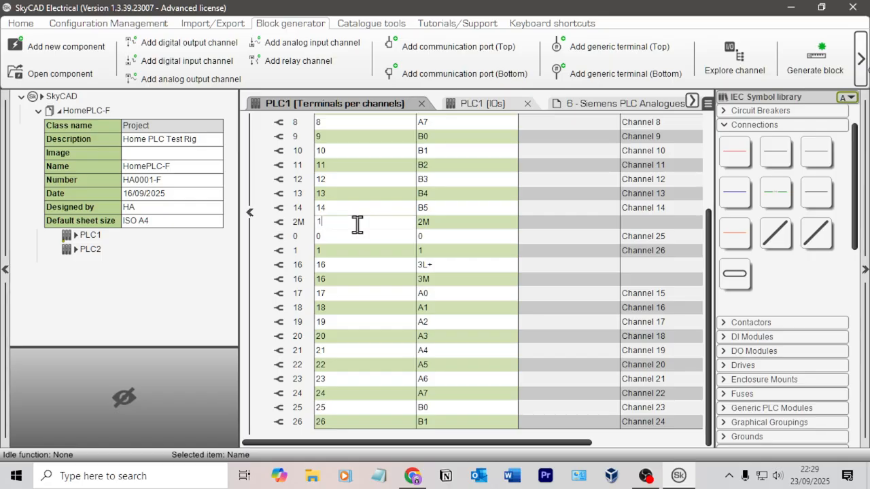
type("15")
key("Return")
double_click(355, 236)
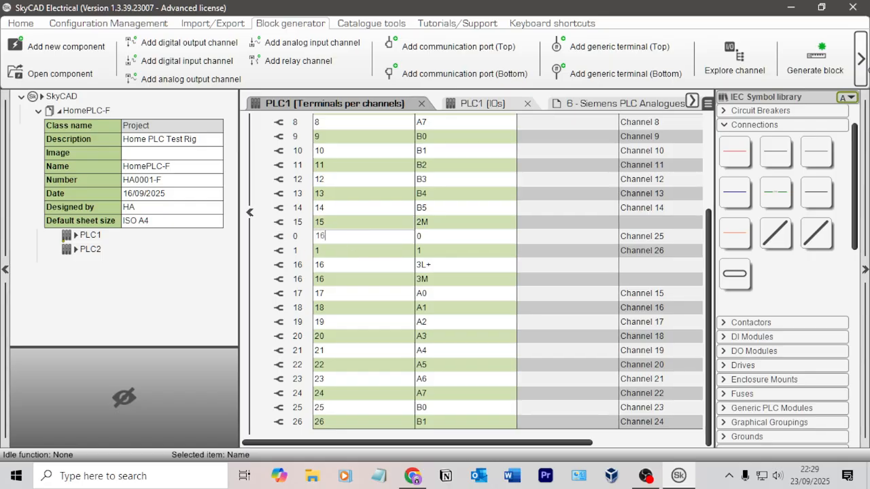
key("Return")
double_click(342, 251)
type("17")
key("Return")
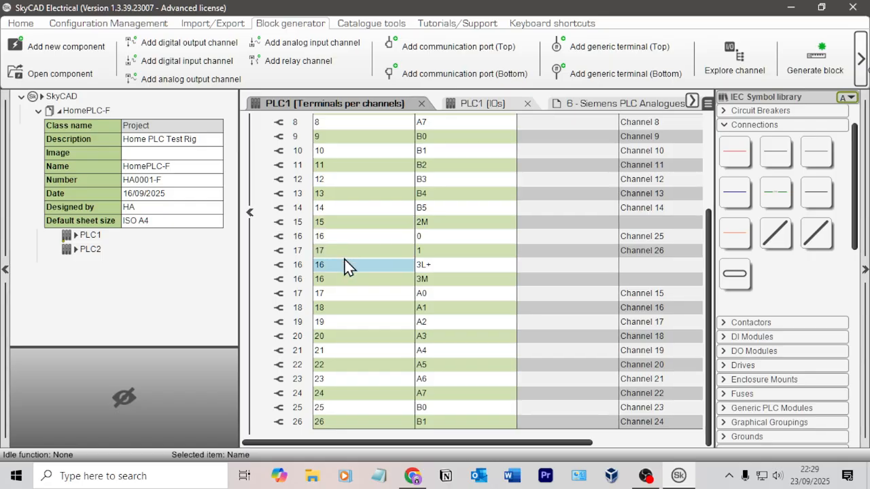
Step: Rename the terminals labelled 3L+, 3M and A0 (Channel 15) as 18, 19 and 20
double_click(344, 265)
type("18")
key("Return")
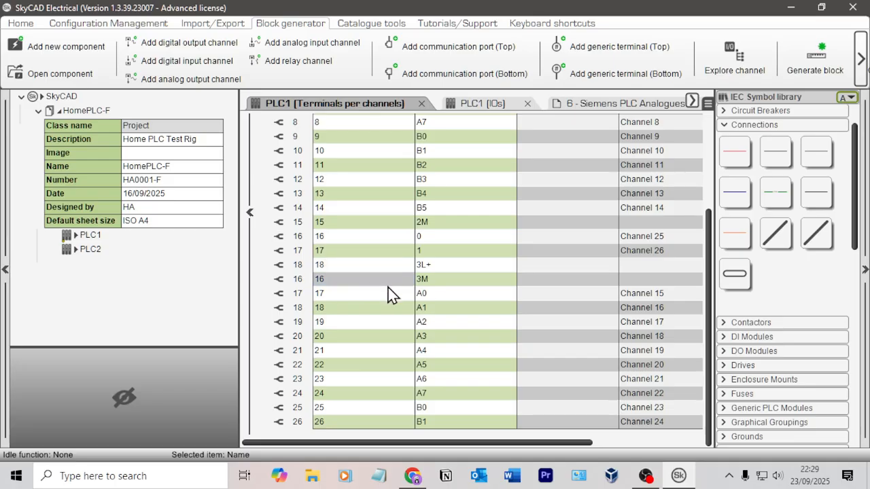
double_click(381, 284)
type("19")
left_click(358, 293)
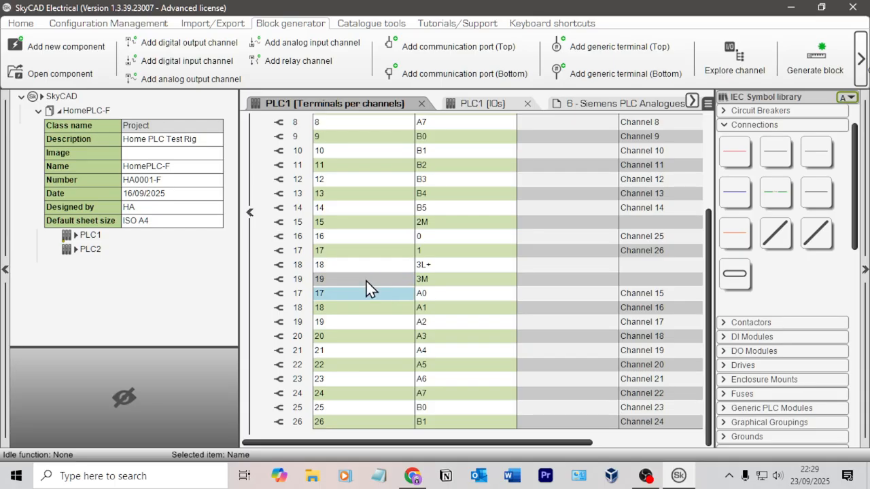
type("20")
left_click(357, 320)
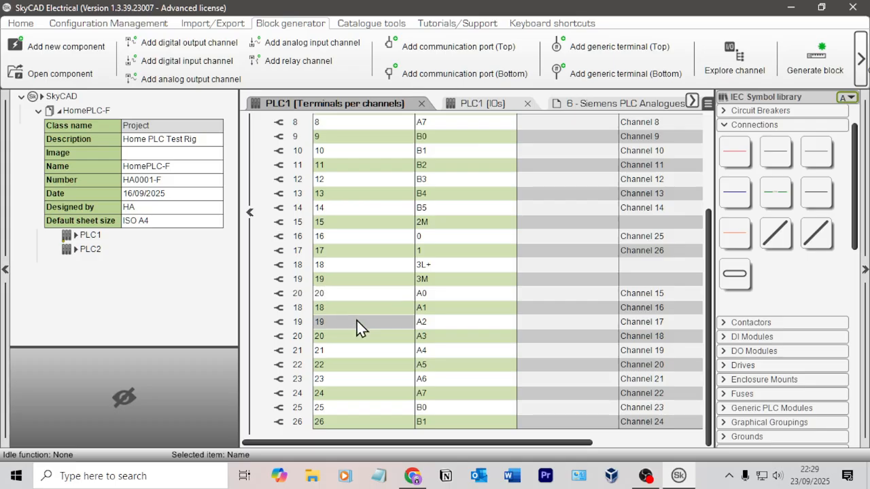
Step: Compare PLC1's terminal list with the S7-1214C wiring diagram in the browser and review the terminals' channels and types
scroll(367, 265, "up", 5)
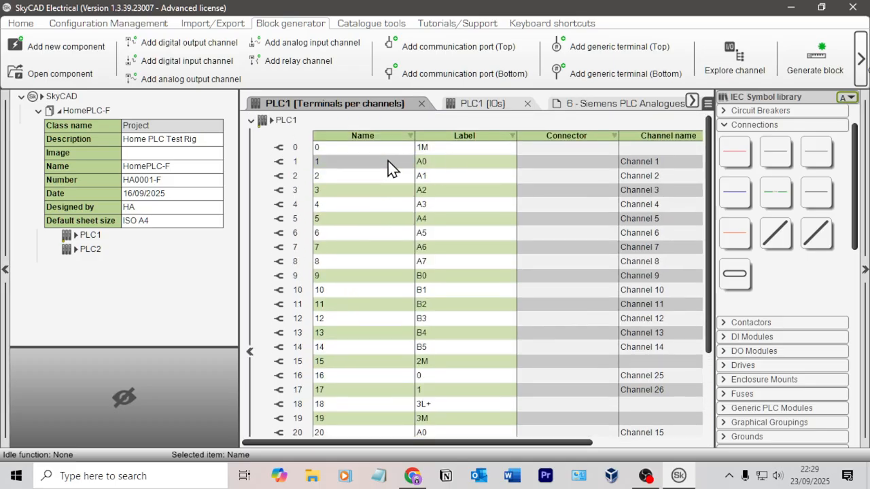
key("alt+Tab")
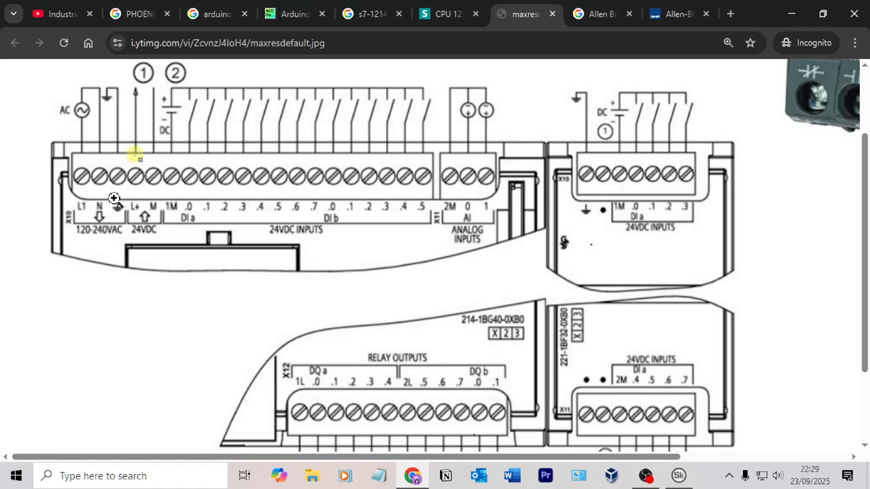
key("alt+Tab")
scroll(596, 344, "down", 3)
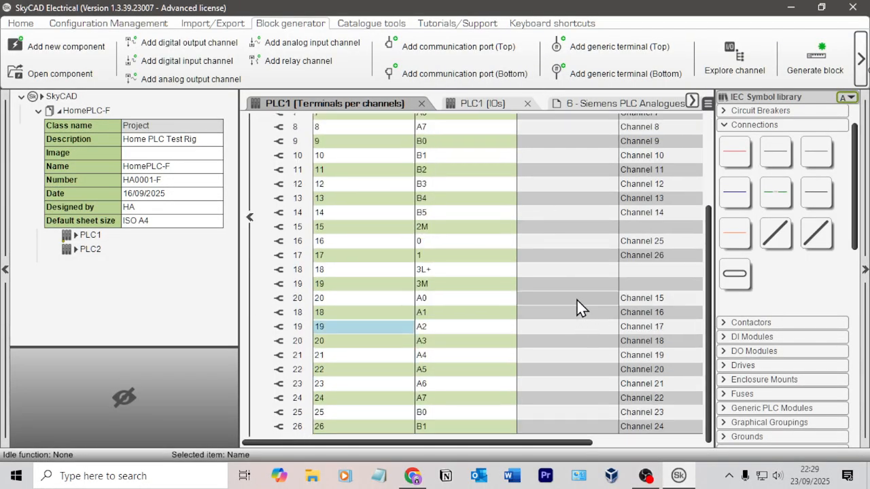
left_click_drag(559, 443, 624, 442)
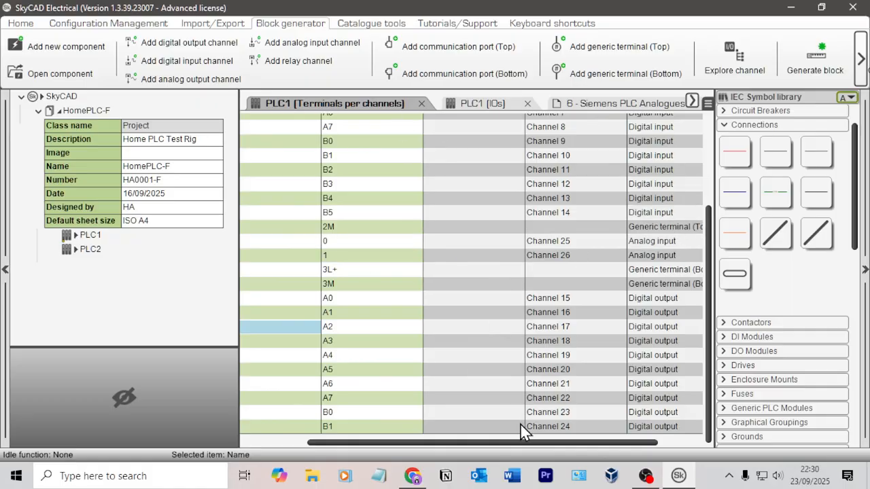
left_click_drag(513, 443, 331, 399)
Step: Generate a block from terminals 15, 16 and 17, name it S7-1214C-AnalogueInputs and save it in the library's AI Modules category
left_click(340, 227)
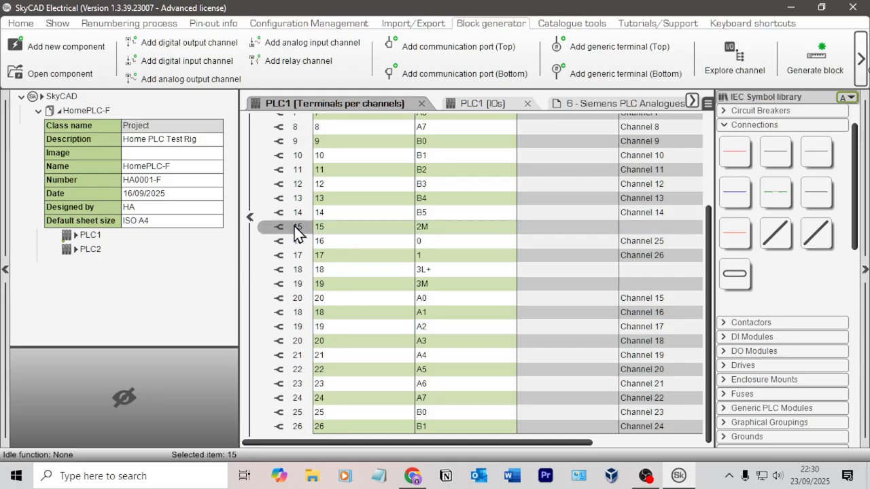
left_click(301, 255, "shift")
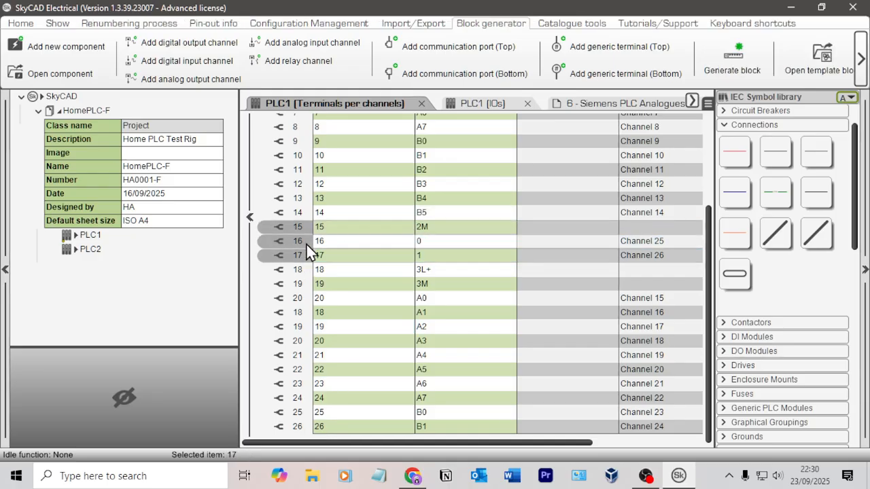
left_click(711, 63)
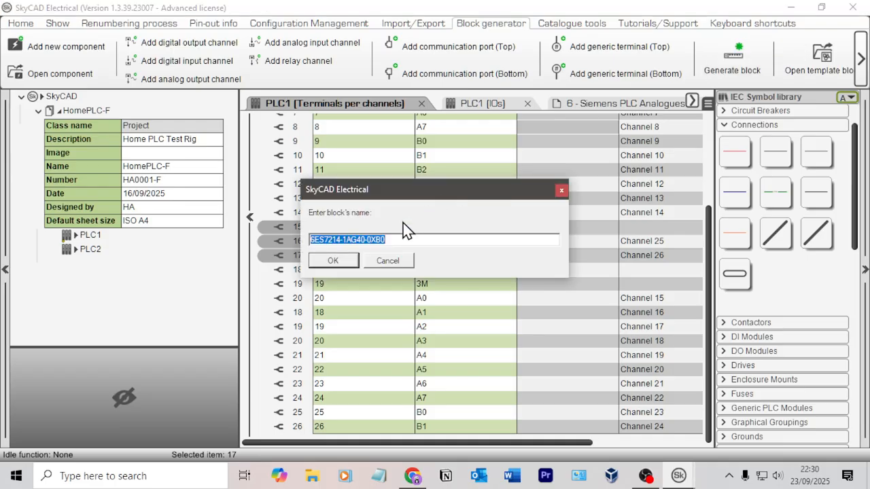
type("S7-1214C-AnalogueInputs")
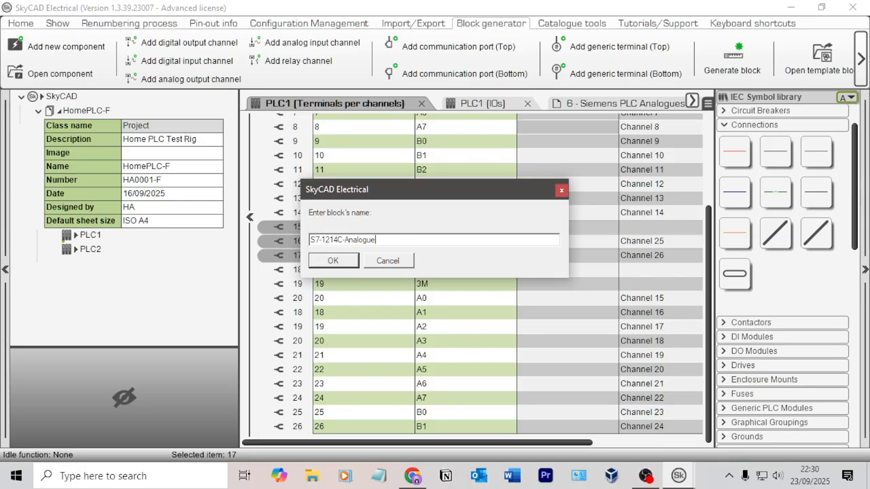
left_click(333, 261)
left_click(591, 280)
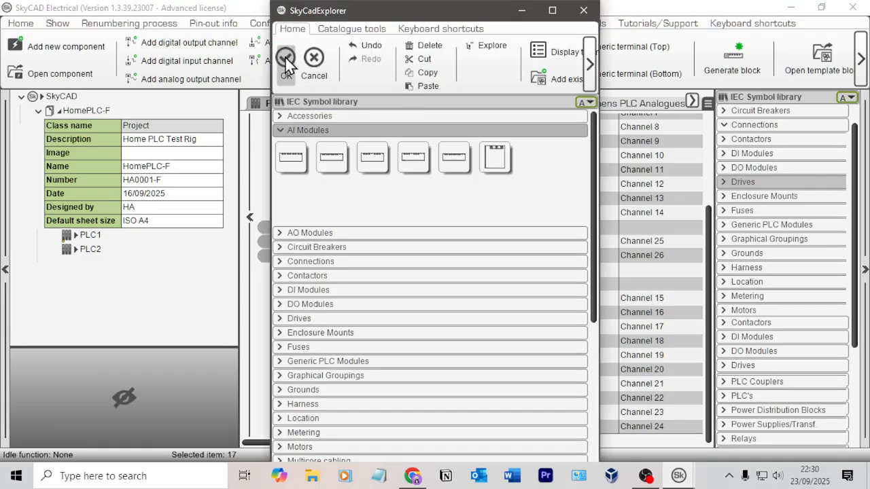
left_click(285, 57)
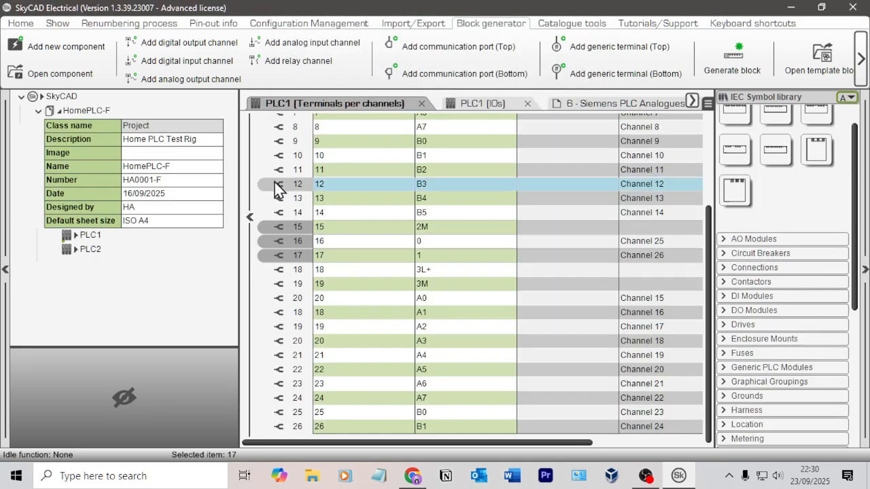
left_click(589, 277)
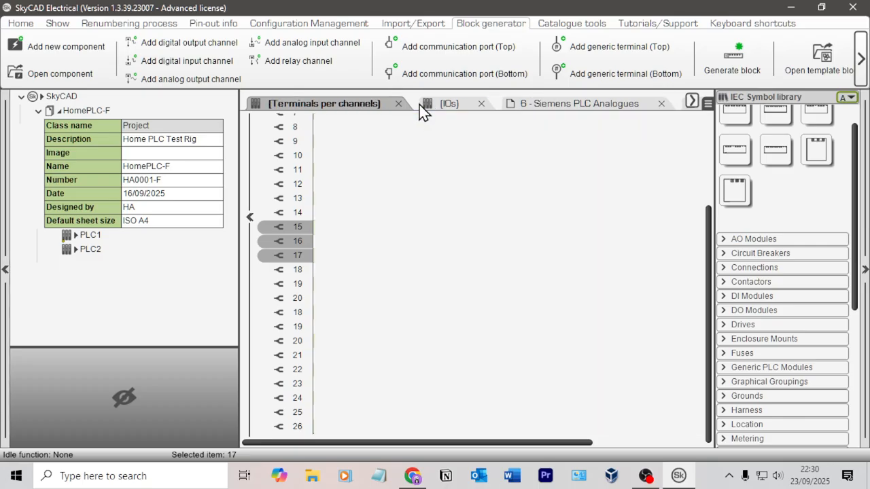
Step: Close PLC1's terminals-per-channels and IOs views and go to the 6 - Siemens PLC Analogues sheet
left_click(422, 103)
left_click(544, 280)
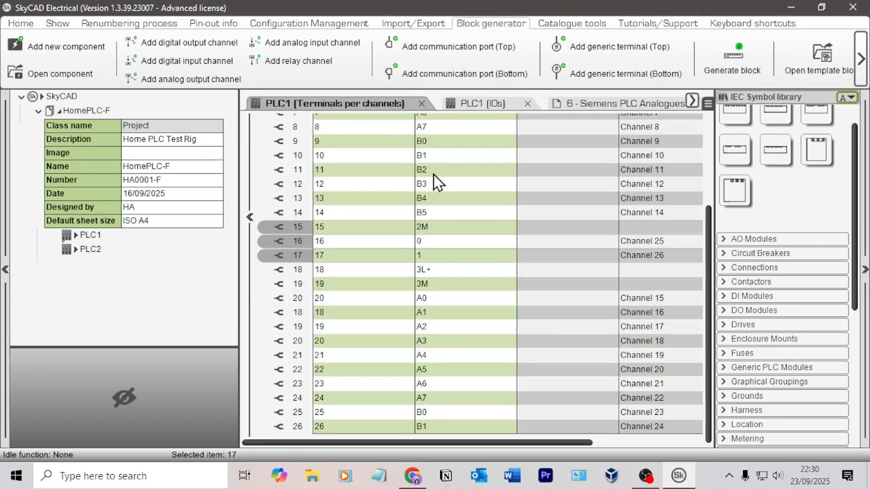
left_click(422, 103)
left_click(333, 103)
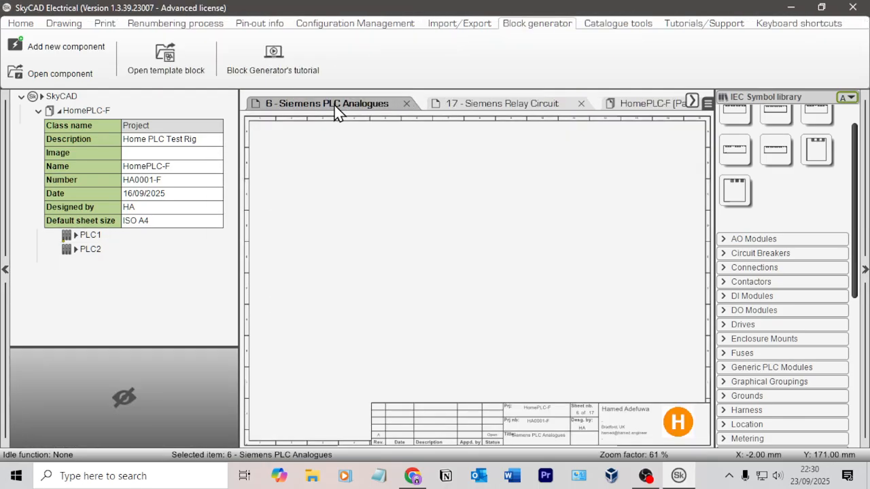
Step: Place the S7-1214C-AnalogueInputs block near the centre of the Siemens PLC Analogues sheet
left_click(751, 201)
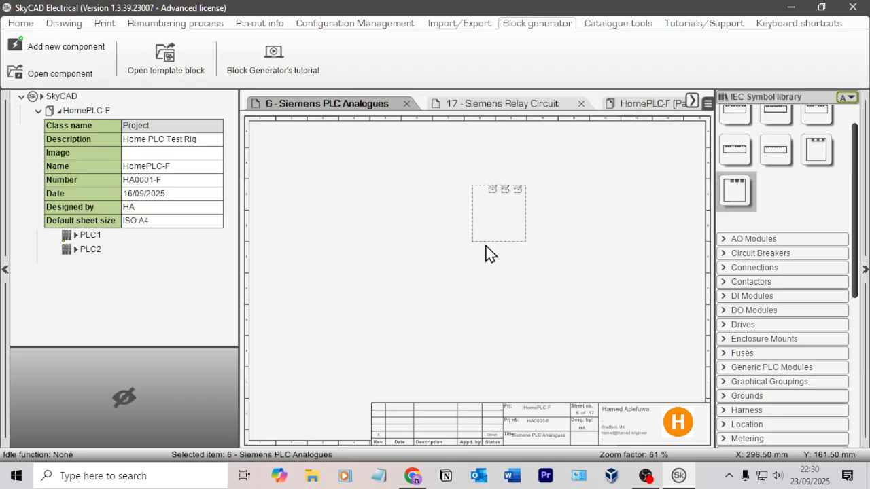
left_click(579, 318)
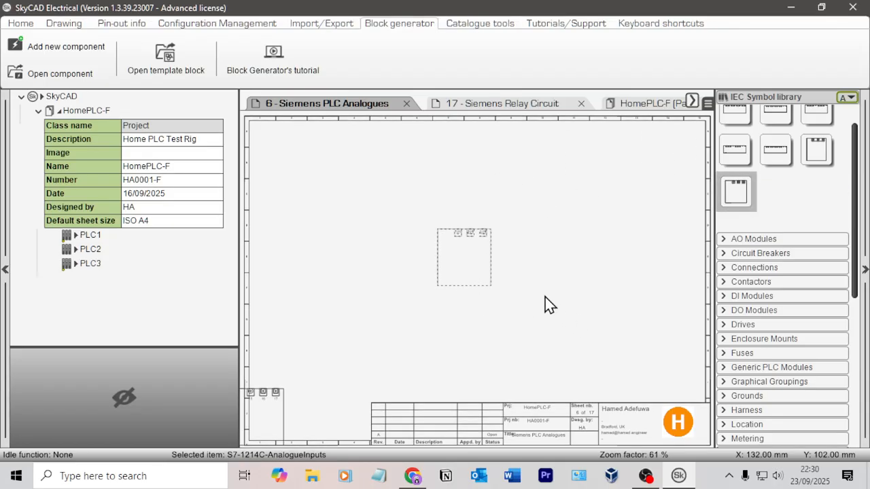
scroll(467, 257, "up", 5)
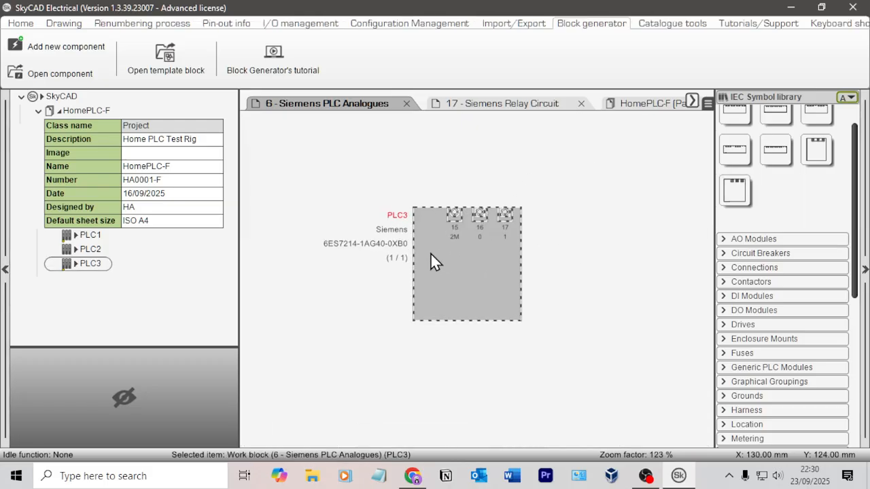
Step: Try to link the placed block's PLC3 tag with PLC1 in the project tree
left_click(398, 216)
left_click(21, 23)
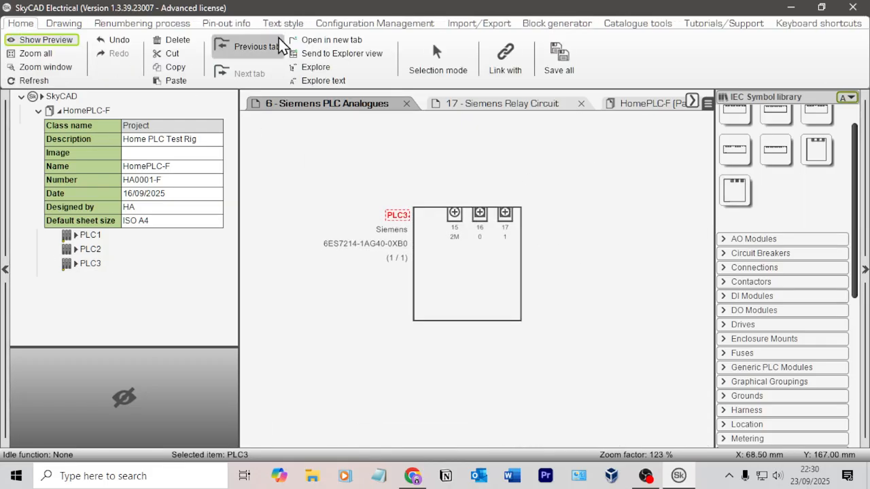
left_click(505, 58)
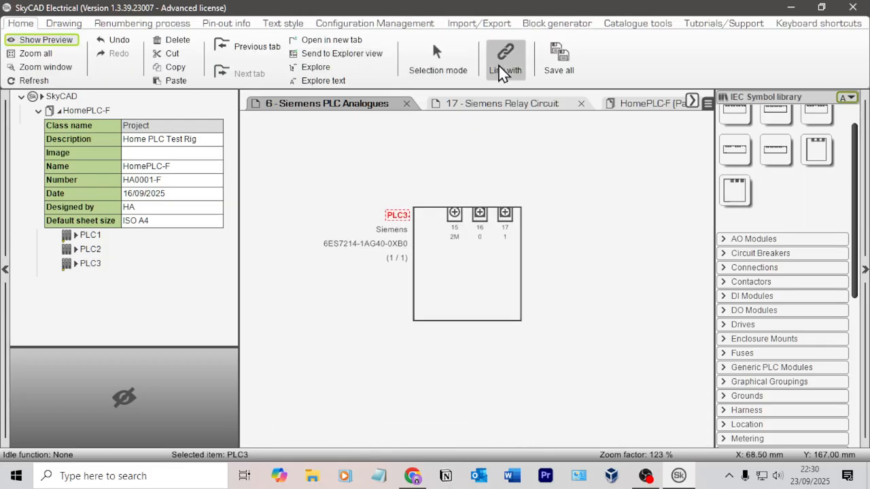
left_click(95, 235)
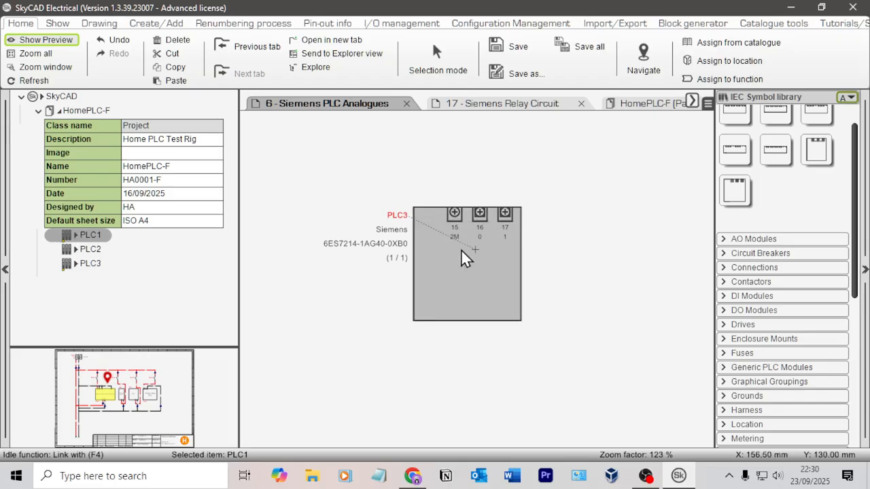
double_click(104, 239)
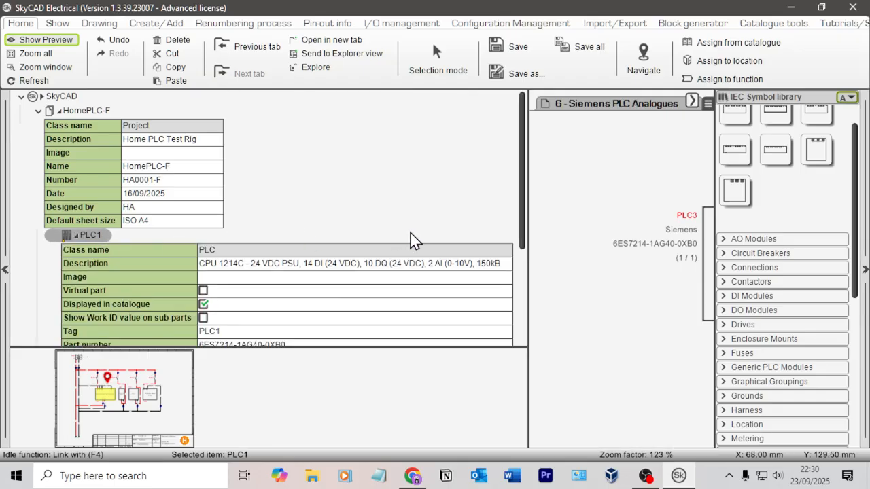
Step: Collapse PLC1's details and list the HomePLC-F project's sheets in the project tree
left_click(75, 235)
left_click(95, 114)
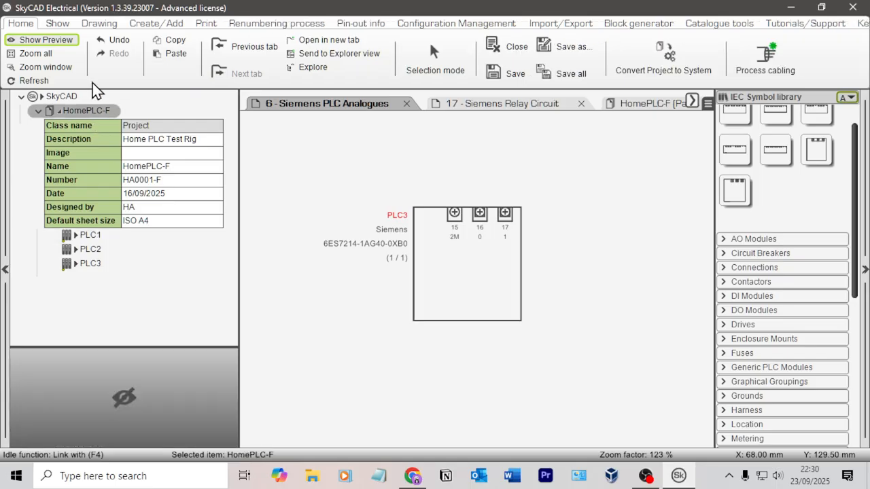
left_click(58, 23)
left_click(42, 59)
left_click(34, 42)
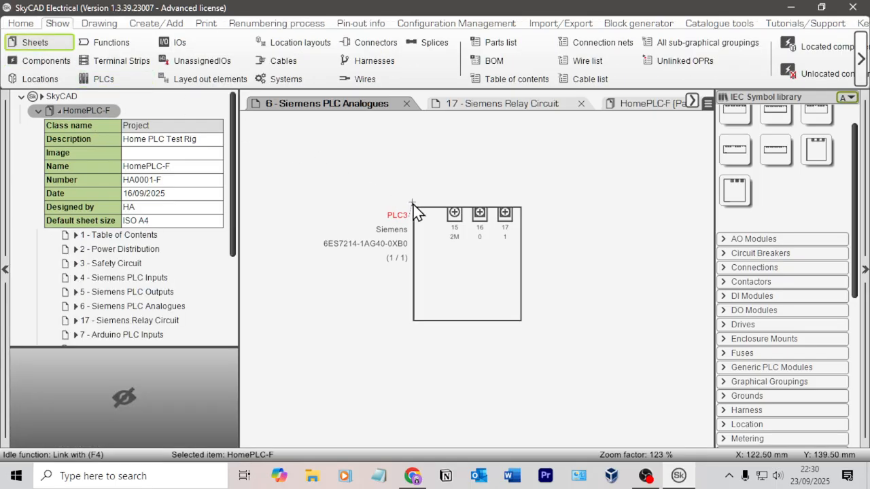
Step: Try to link the PLC3 tag with the Siemens S7-1214C PLC on the 2 - Power Distribution sheet
left_click(139, 250)
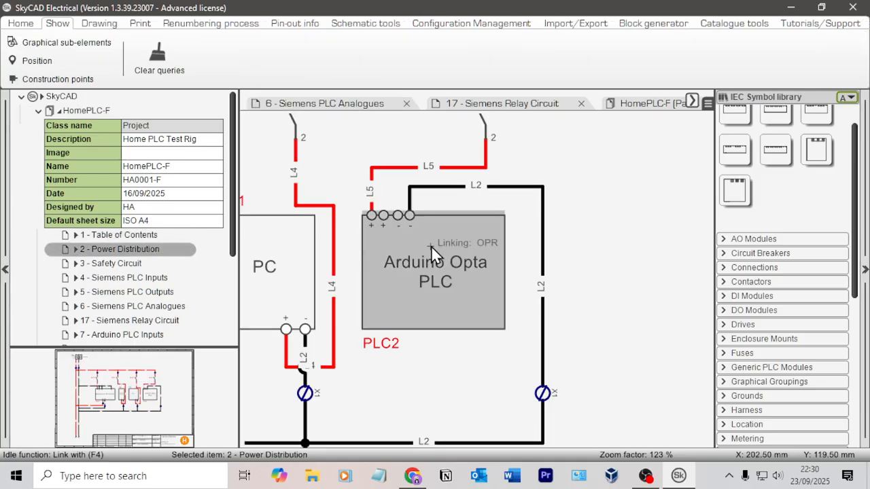
scroll(540, 300, "left", 8)
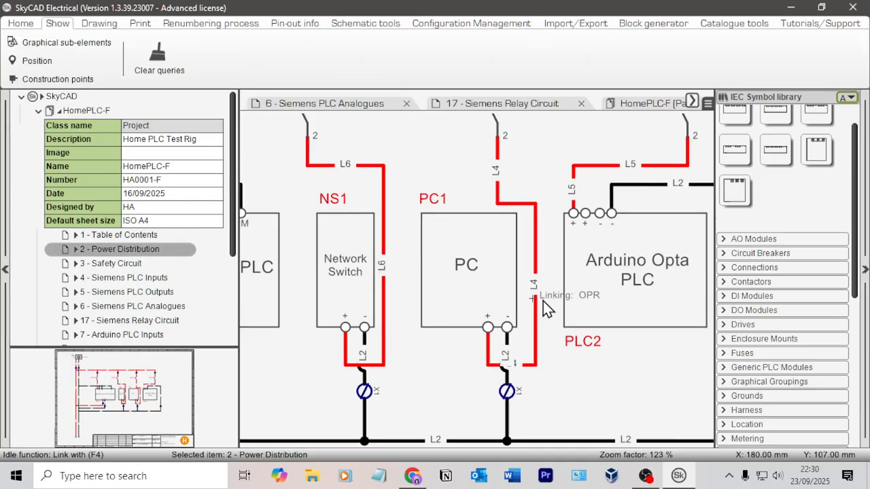
key("Escape")
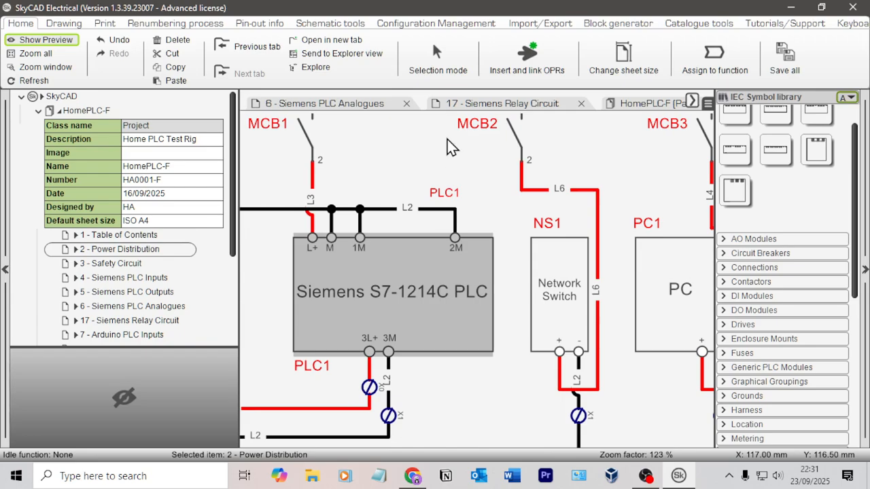
scroll(463, 199, "down", 3)
scroll(462, 199, "down", 1)
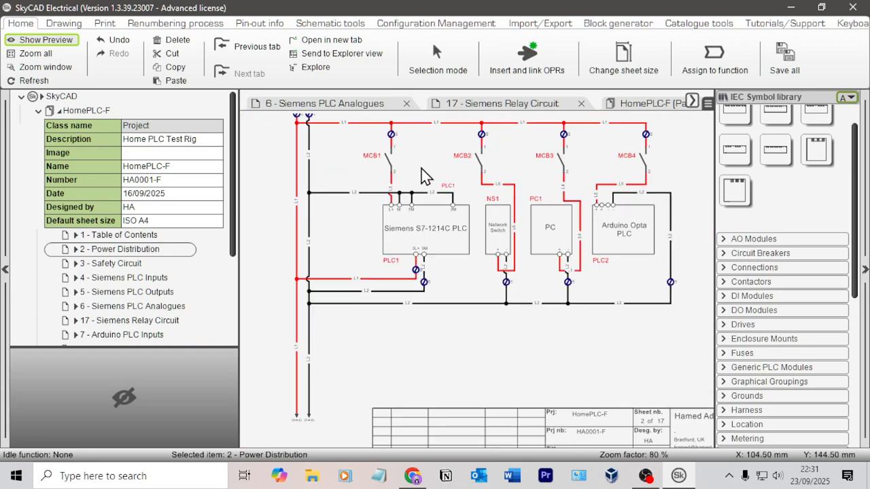
scroll(448, 195, "up", 1)
left_click(458, 192)
Step: Return to the Siemens PLC Analogues sheet and delete the placed analogue inputs block
left_click(325, 104)
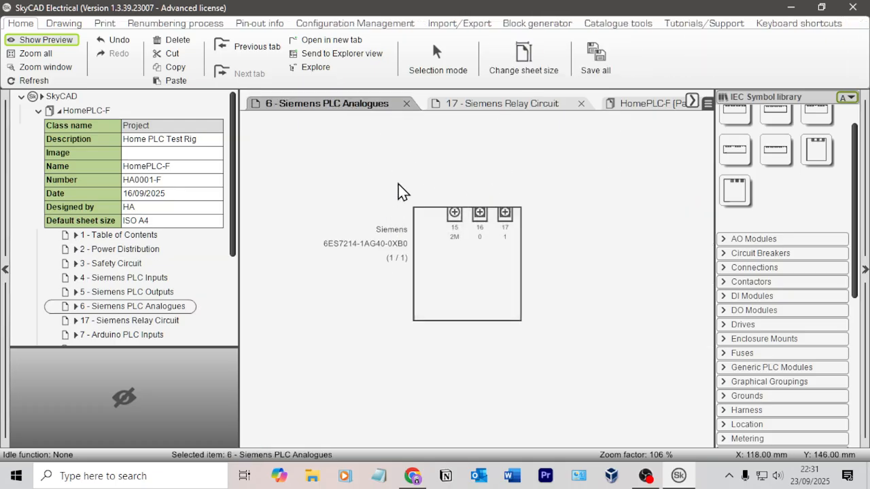
left_click(428, 280)
scroll(453, 192, "down", 1)
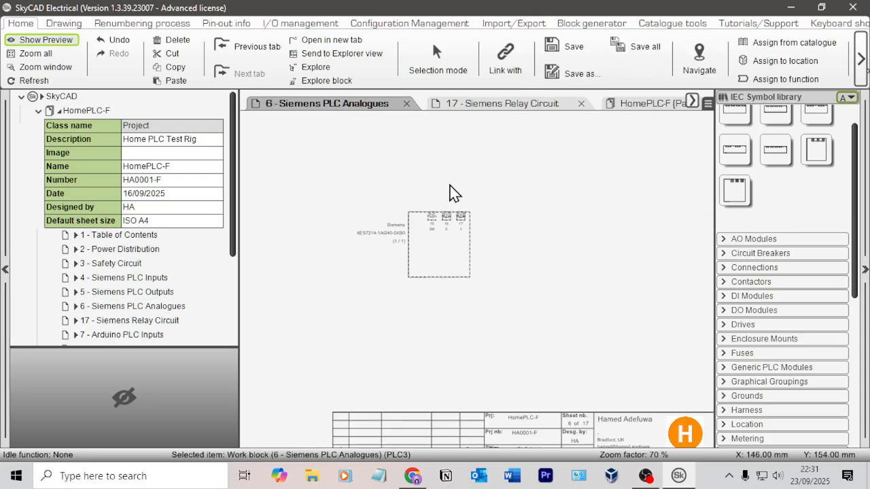
scroll(442, 210, "up", 1)
key("Delete")
Step: Insert the S7-1214C-AnalogueInputs block on the analogues sheet and link it with the Siemens S7-1214C PLC on the 2 - Power Distribution sheet
left_click(735, 191)
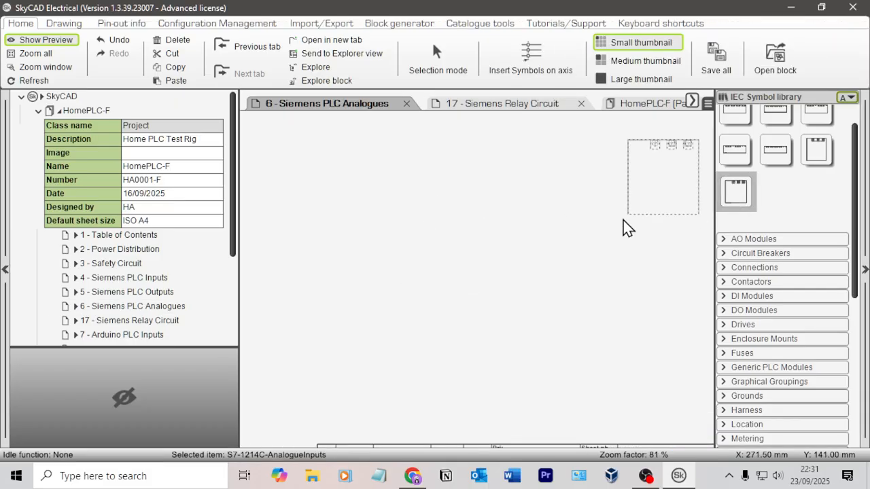
left_click(527, 256)
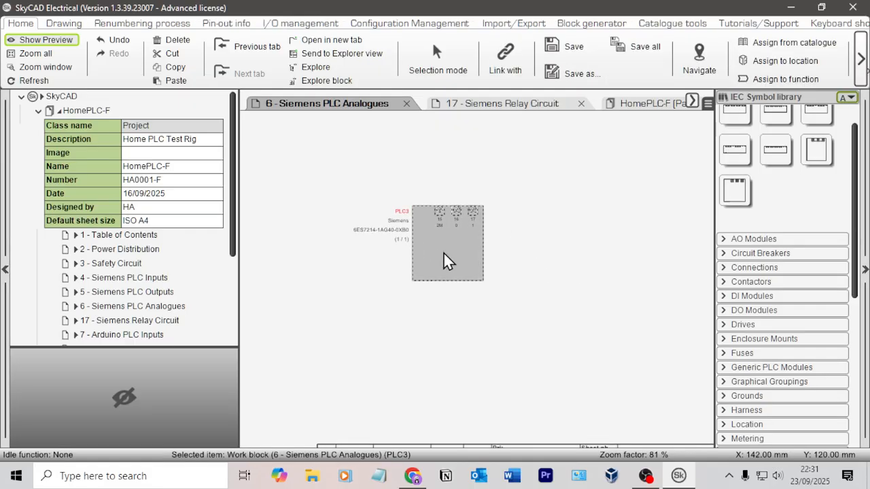
left_click(494, 66)
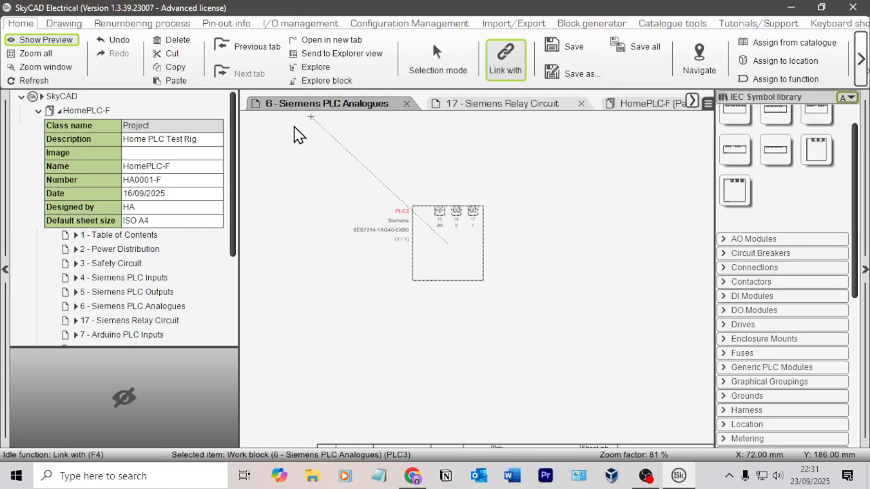
left_click(145, 248)
left_click(418, 250)
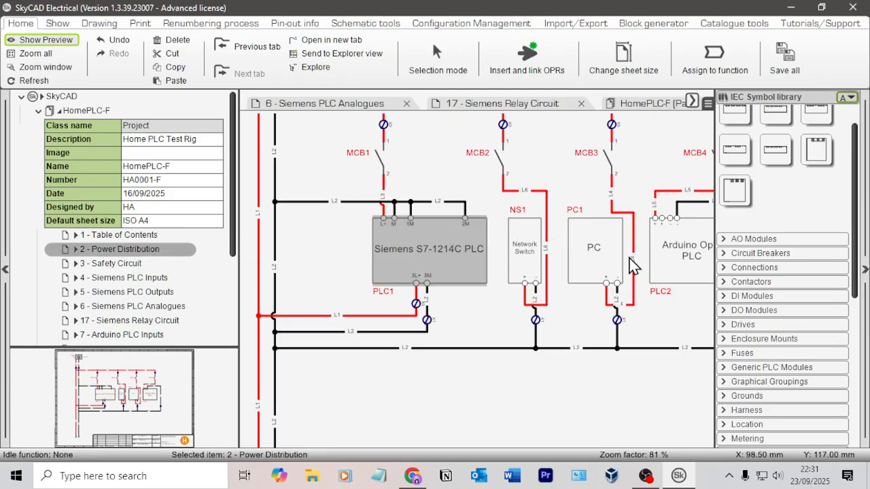
Step: Return to the 6 - Siemens PLC Analogues sheet and examine the linked PLC1 block
left_click(148, 309)
scroll(406, 220, "up", 2)
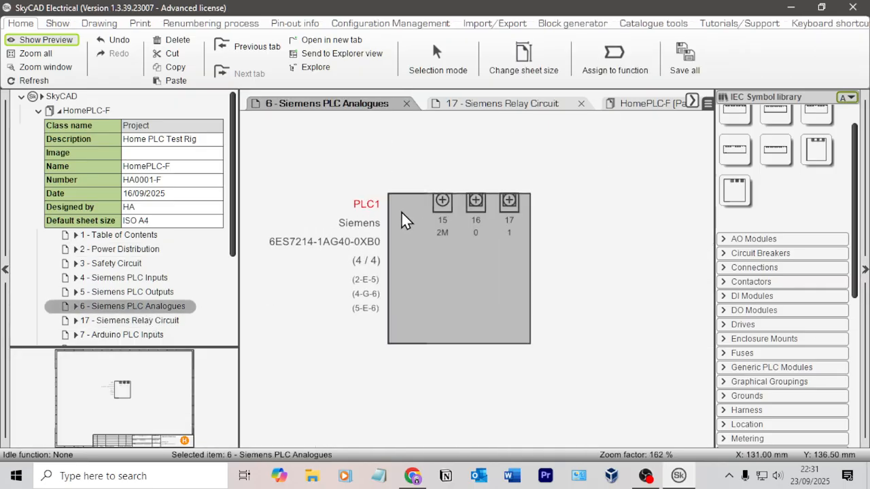
scroll(426, 178, "down", 2)
scroll(523, 251, "down", 3)
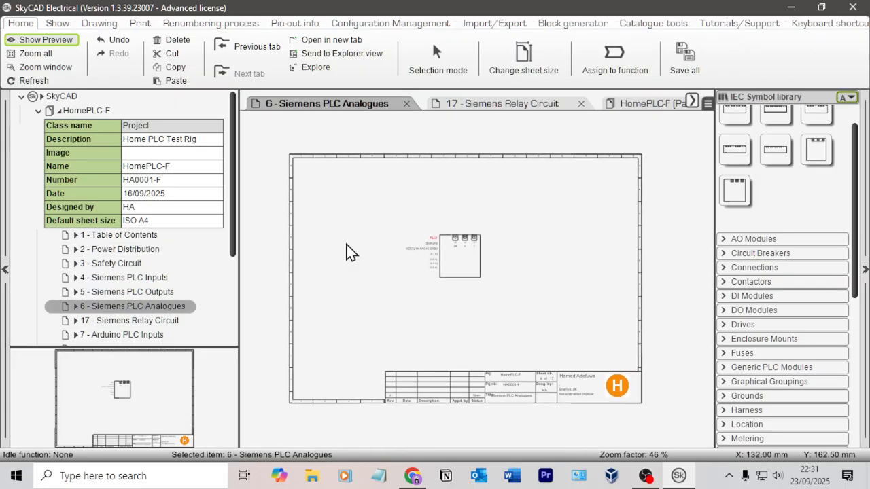
Step: Copy the red and black supply lines from the 5 - Siemens PLC Outputs sheet onto the 6 - Siemens PLC Analogues sheet, beside the PLC1 block
left_click(134, 295)
scroll(460, 254, "up", 2)
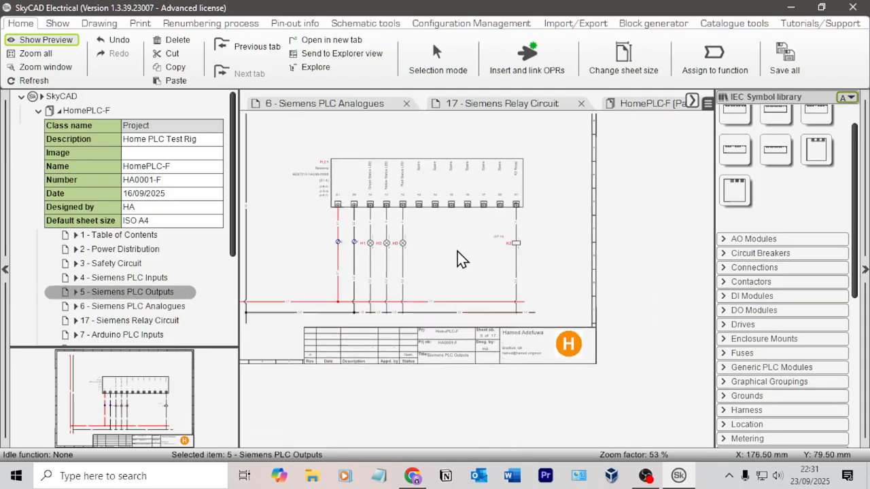
left_click_drag(456, 257, 459, 256)
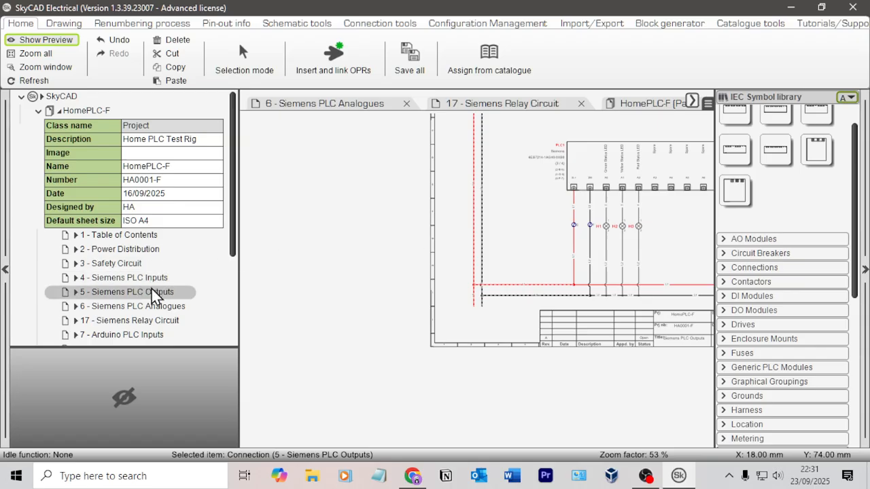
left_click(155, 311)
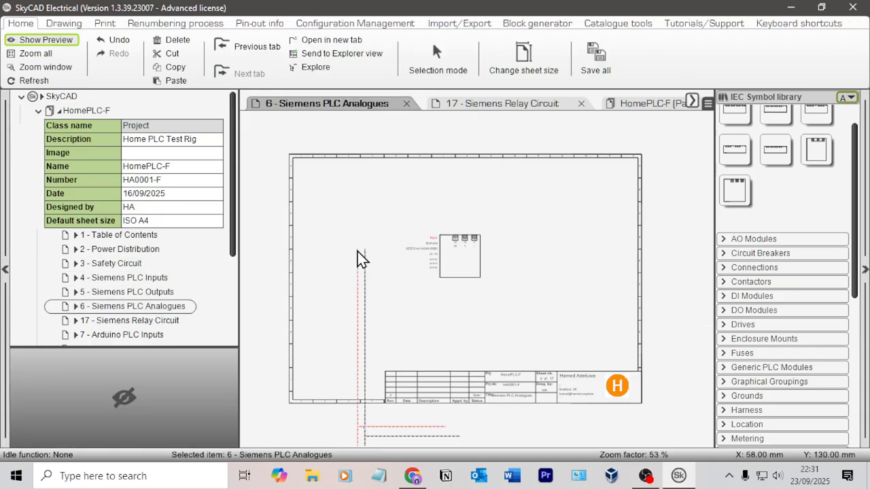
mouse_move(319, 173)
left_mouse_down()
mouse_move(306, 174)
mouse_move(315, 178)
left_mouse_up()
left_click(458, 330)
scroll(450, 334, "up", 2)
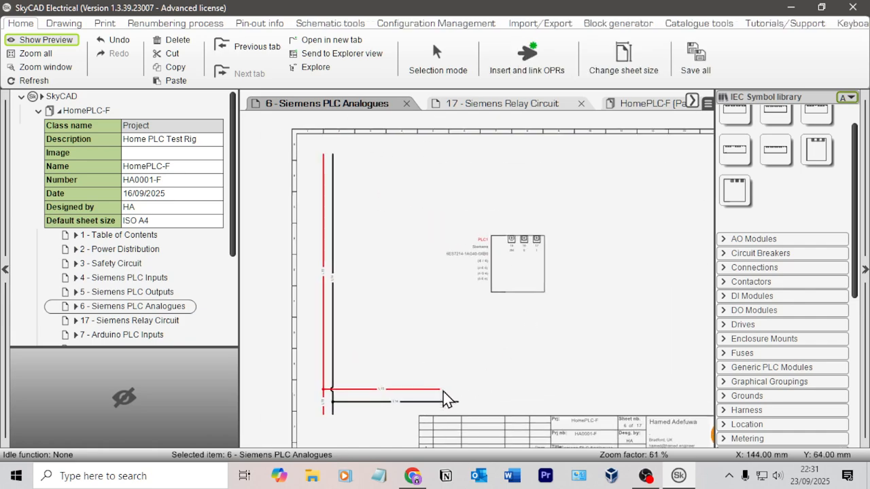
Step: Move the horizontal red and black branch lines up along the vertical supply lines to above the PLC1 block
left_click(356, 388)
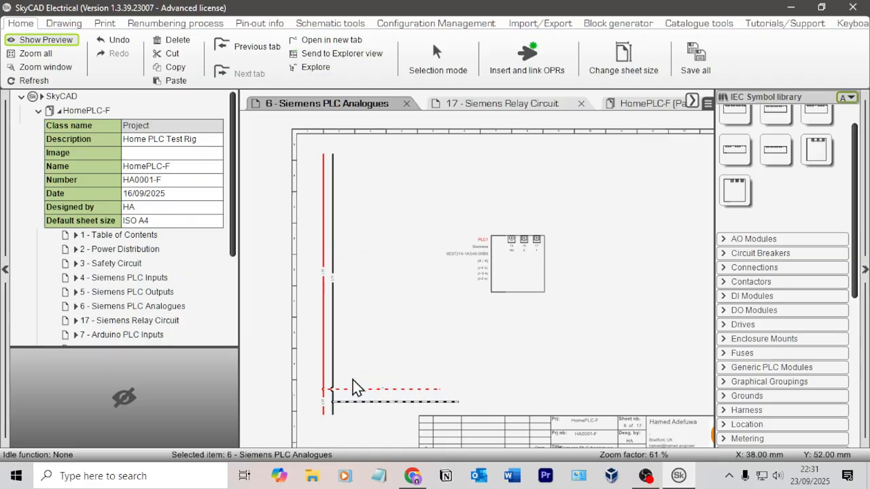
left_click(429, 237)
left_click(370, 390)
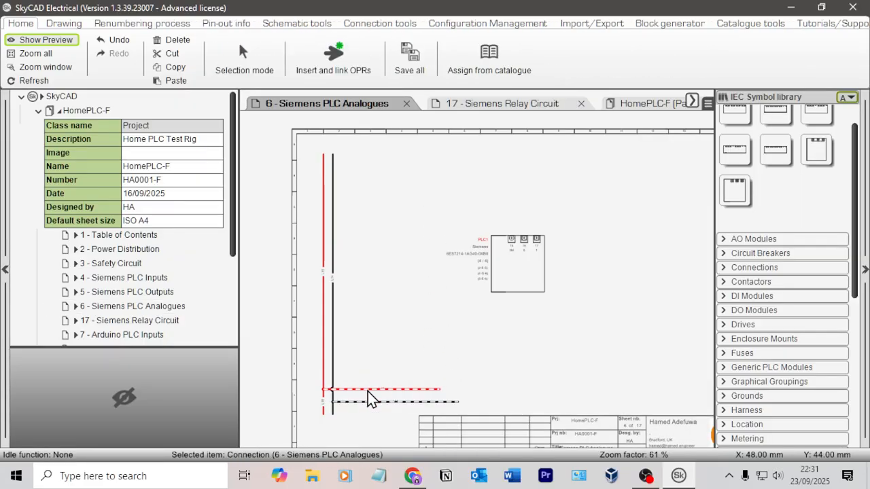
left_click_drag(368, 392, 370, 178)
left_click(539, 190)
Step: Extend the horizontal black line to X 140 mm, directly above PLC1's 2M terminal
scroll(521, 198, "up", 2)
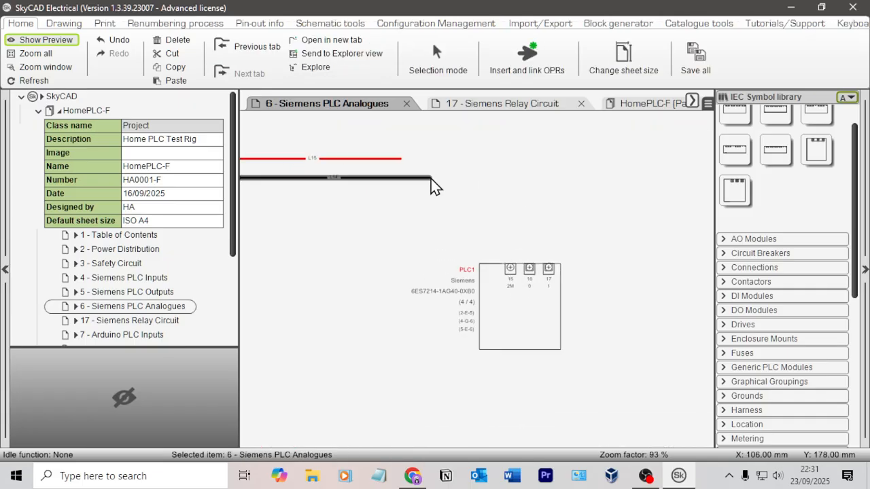
left_click(431, 179)
left_click_drag(431, 178, 511, 179)
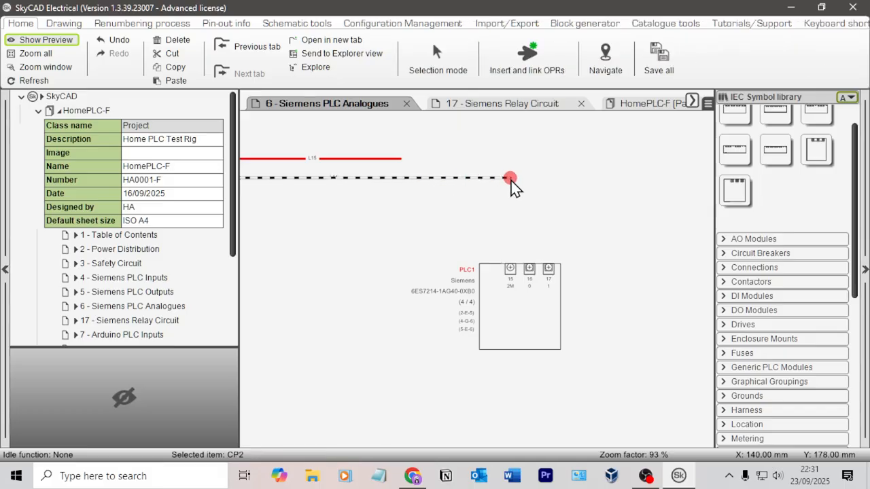
left_click(552, 196)
Step: Draw a 0V connection between PLC1's 2M terminal and the end of the horizontal black line
scroll(809, 153, "up", 2)
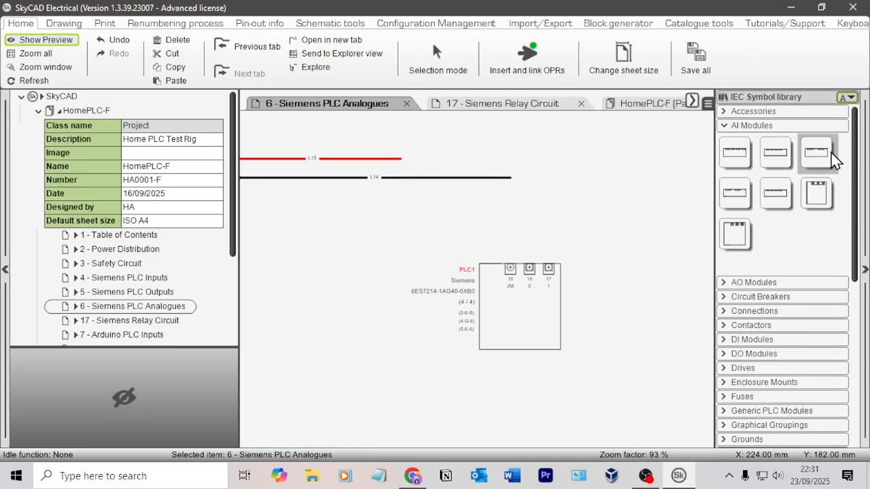
left_click(722, 313)
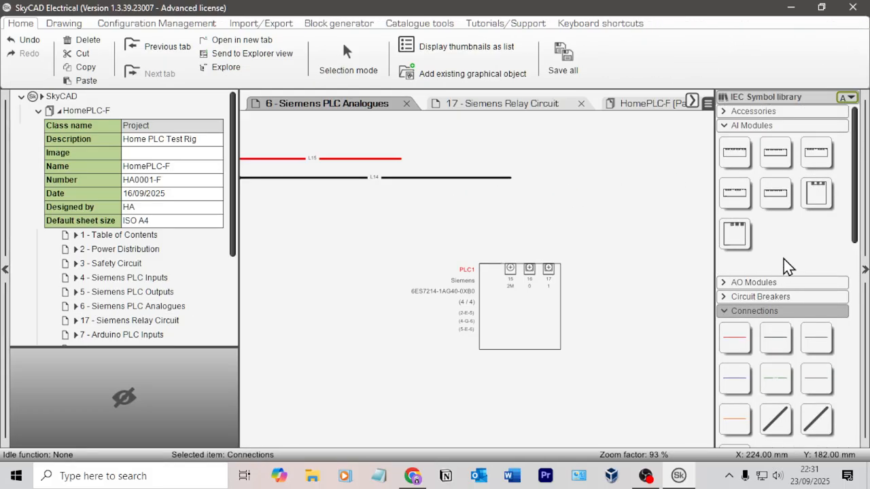
left_click(777, 342)
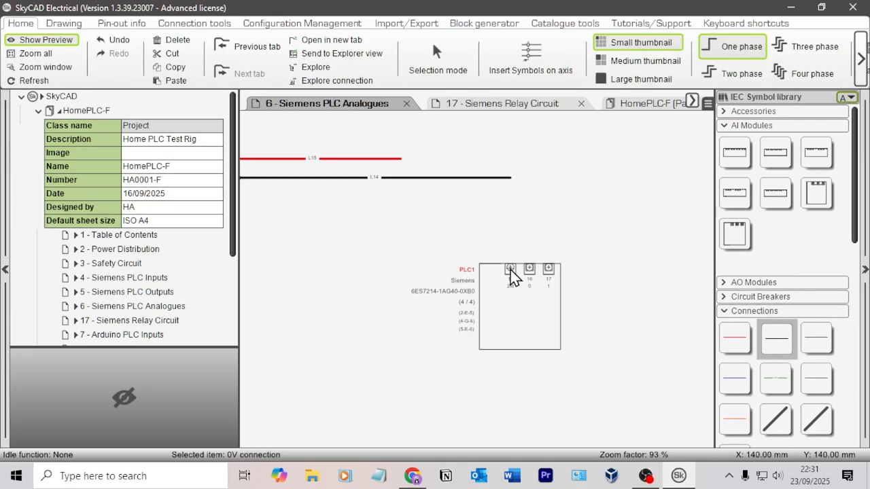
left_click(515, 202)
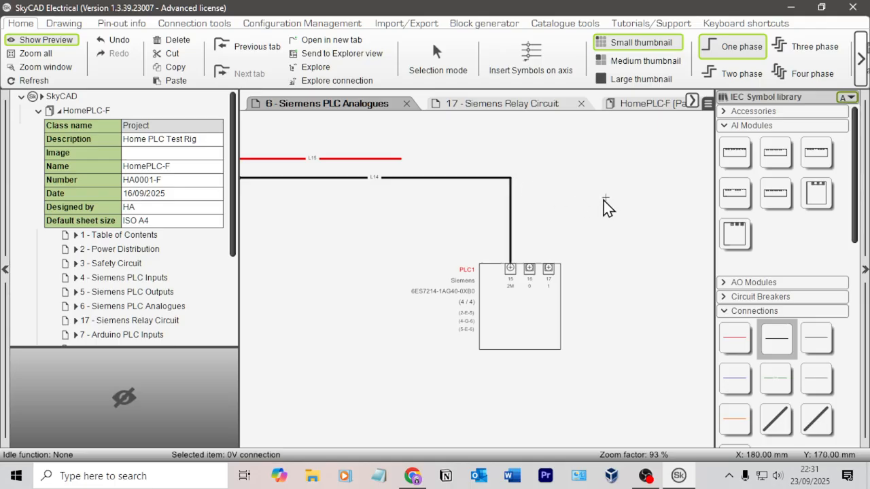
left_click(476, 205)
Step: Delete the terminal number texts 15, 16 and 17 from the PLC1 analogue inputs block
scroll(564, 260, "up", 3)
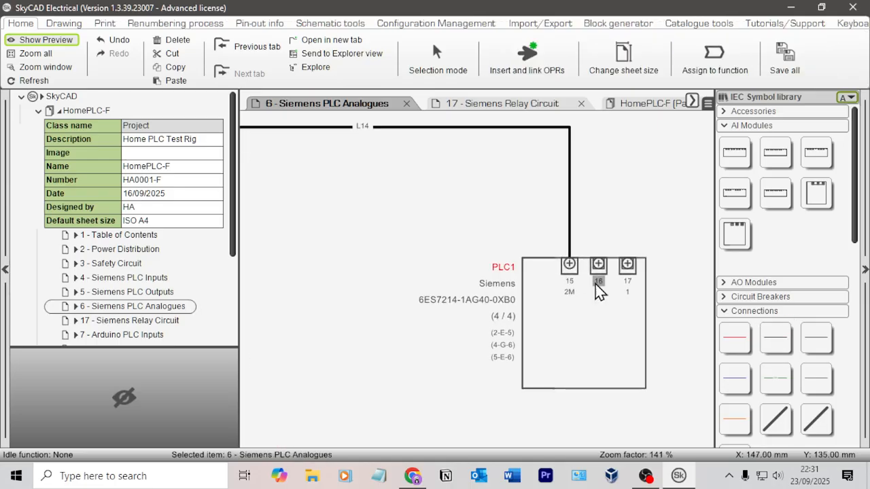
left_click(571, 282)
left_click(599, 283)
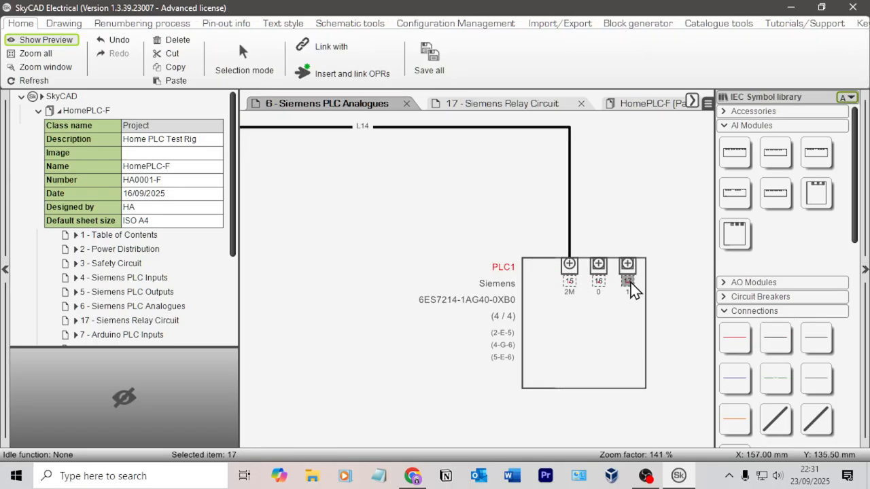
left_click(624, 298)
left_click(627, 294)
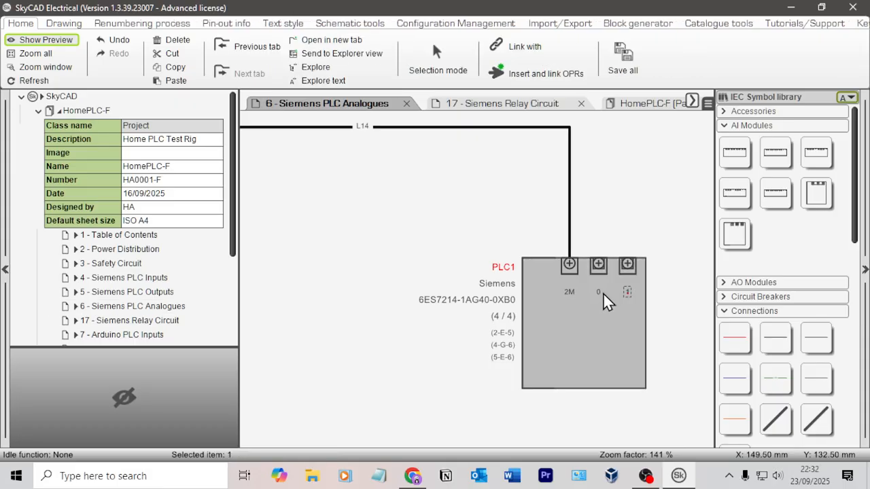
left_click(690, 257)
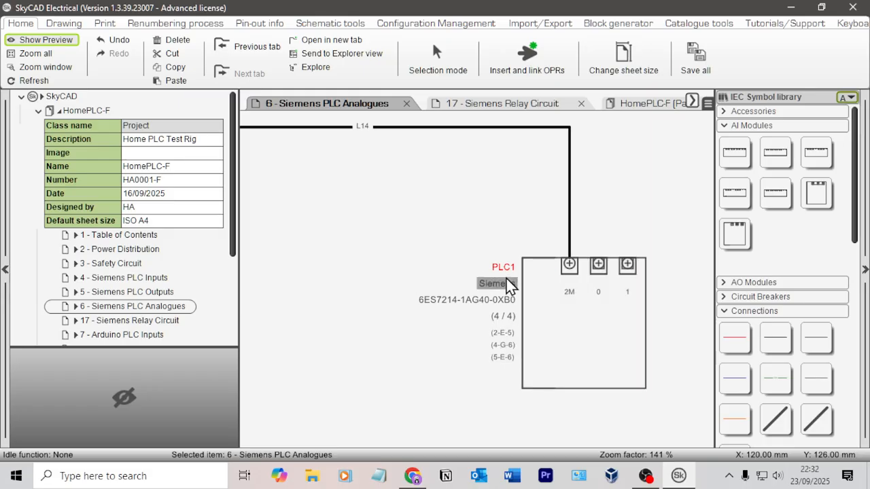
Step: Extend the horizontal red line past the PLC1 block to about X 190 mm
scroll(509, 278, "down", 3)
left_click(421, 155)
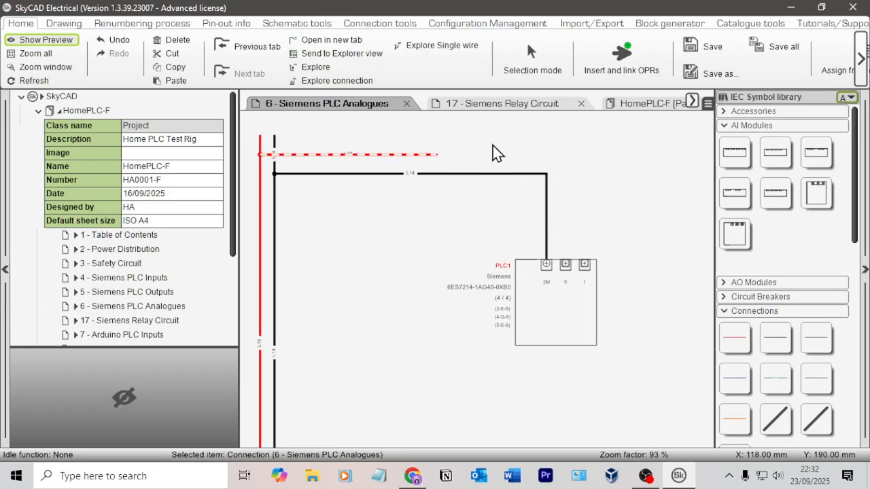
left_click_drag(435, 155, 666, 155)
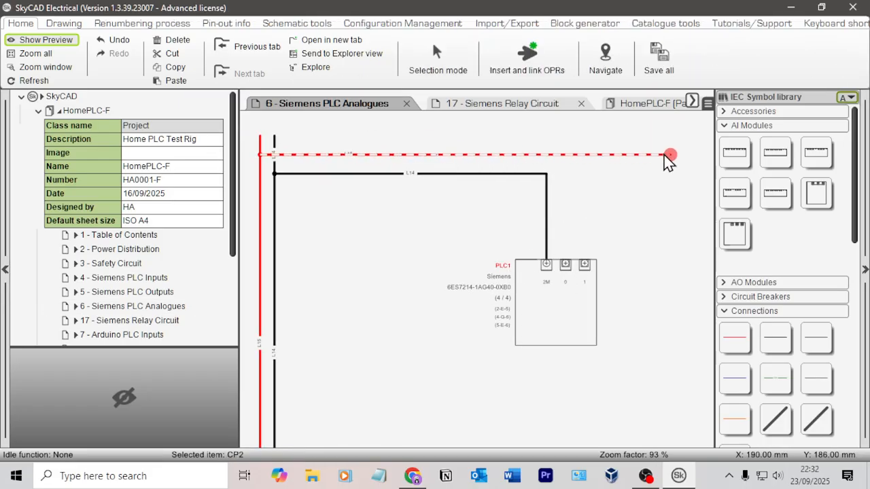
left_click(657, 210)
scroll(592, 240, "down", 2)
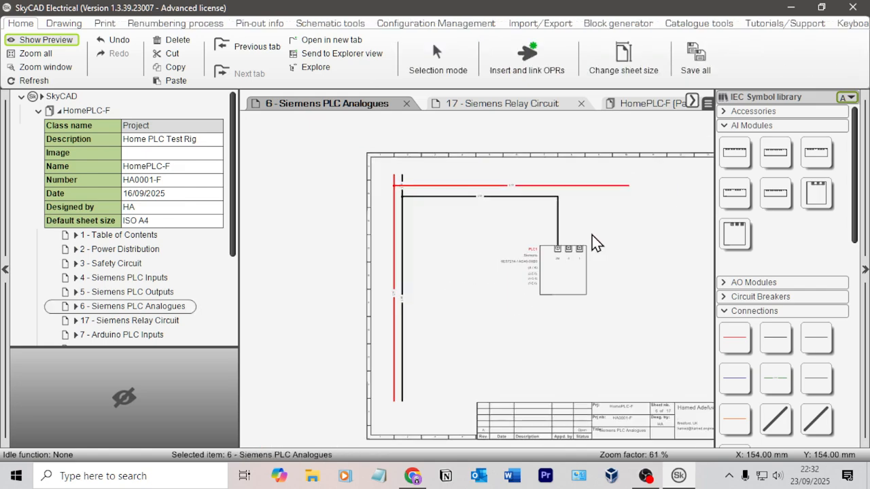
Step: Review the wired analogues sheet, and examine the components listed on the 16 - Parts List sheet
scroll(617, 283, "up", 2)
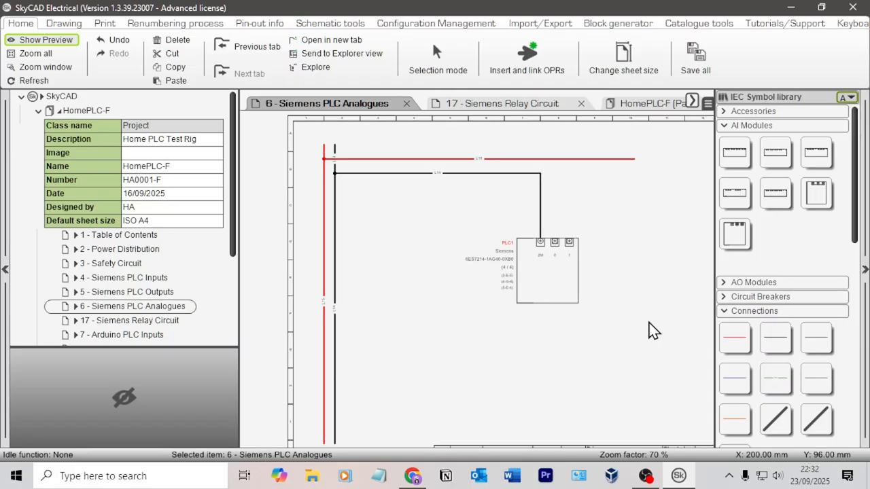
scroll(646, 282, "down", 3)
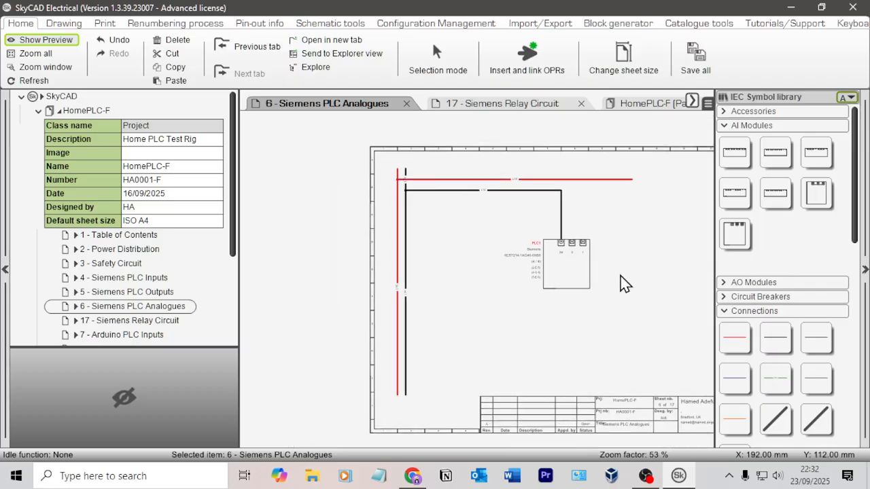
middle_click_drag(548, 255, 546, 268)
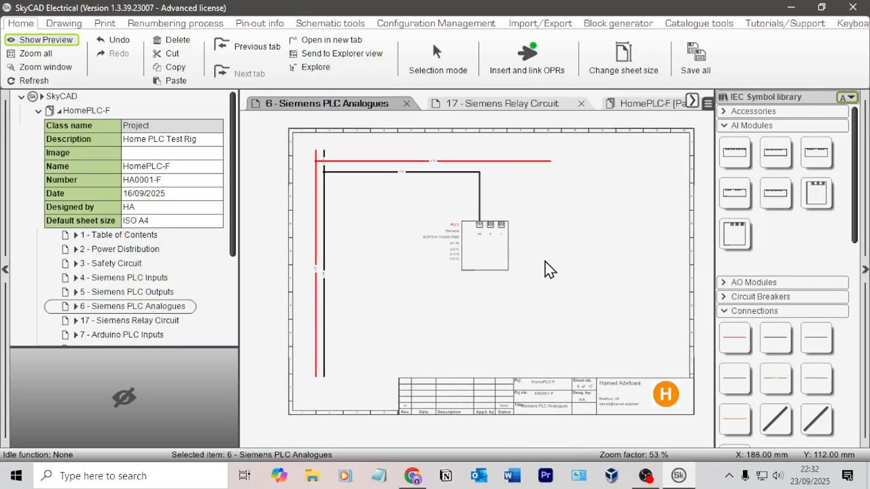
scroll(167, 273, "down", 3)
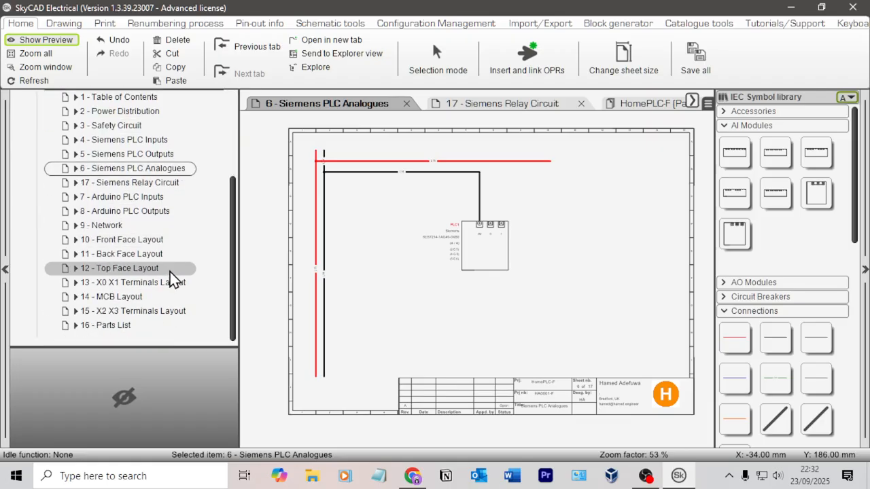
left_click(129, 325)
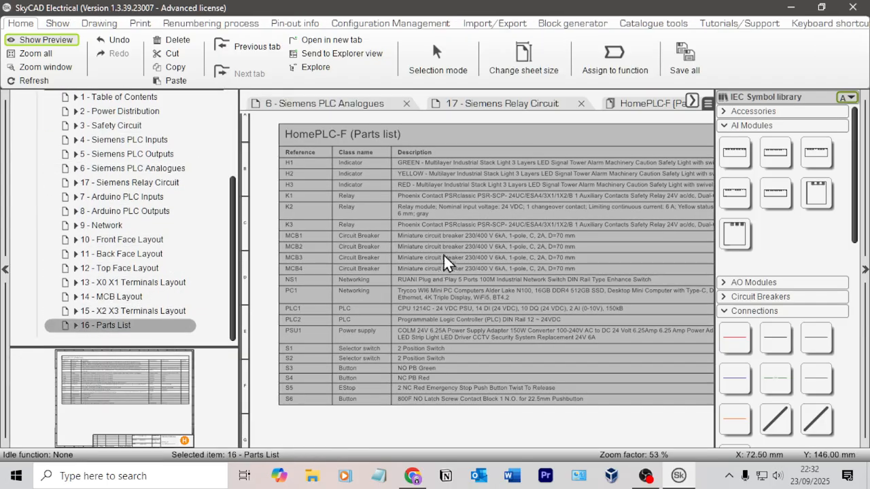
left_click(333, 268)
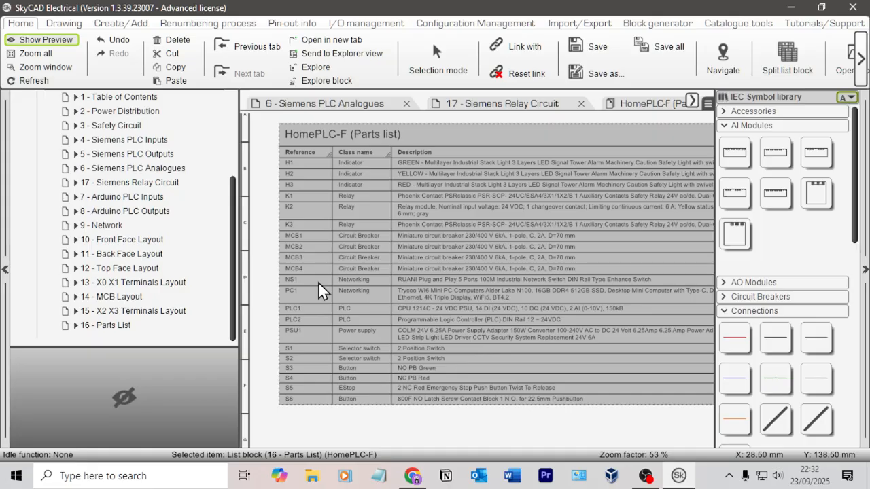
Step: Open the 17 - Siemens Relay Circuit sheet from the project tree
scroll(170, 197, "up", 2)
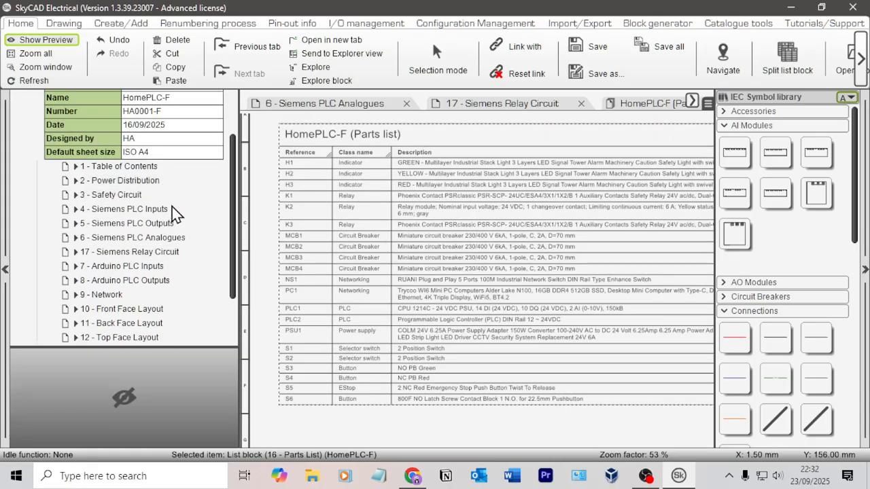
double_click(153, 252)
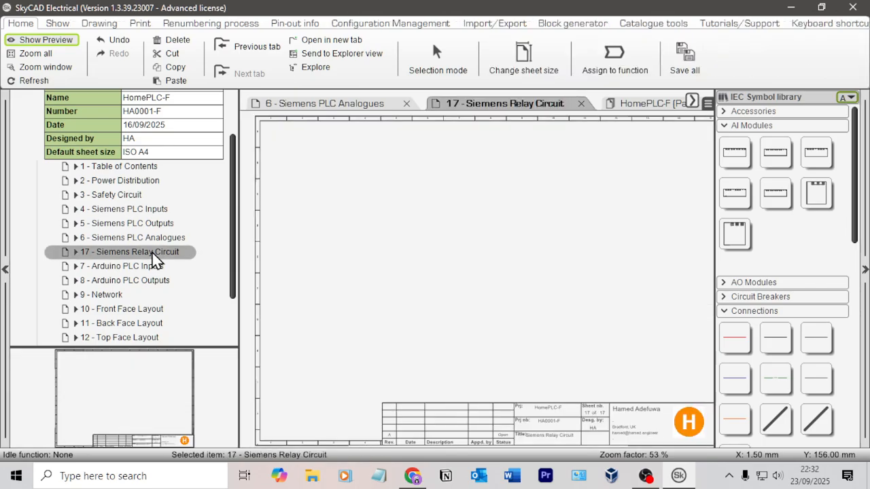
scroll(534, 217, "down", 1)
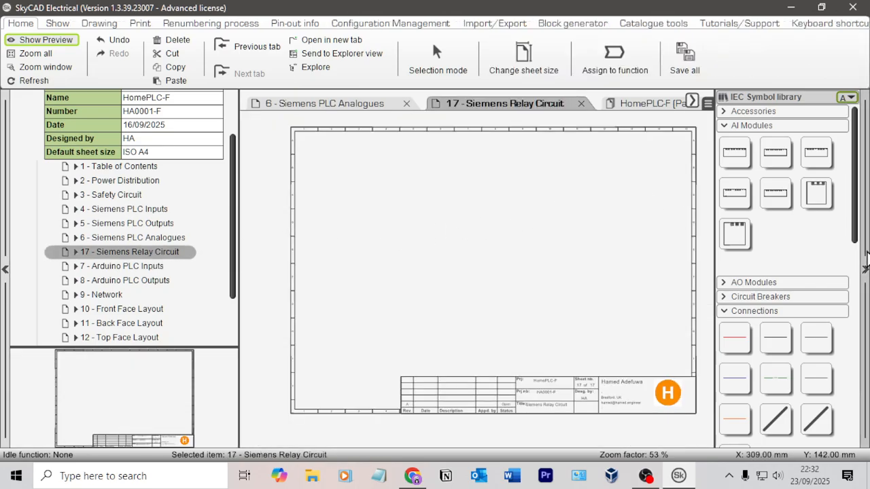